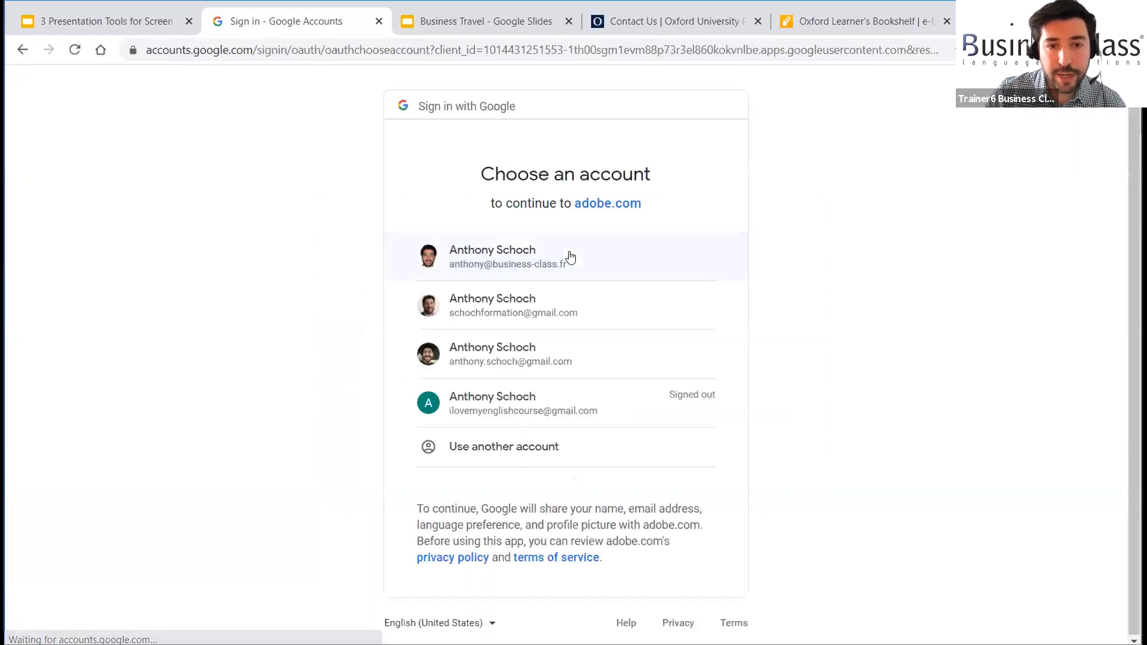
- Sign in to Adobe Spark with the business Google account and create a new web page project
click(515, 269)
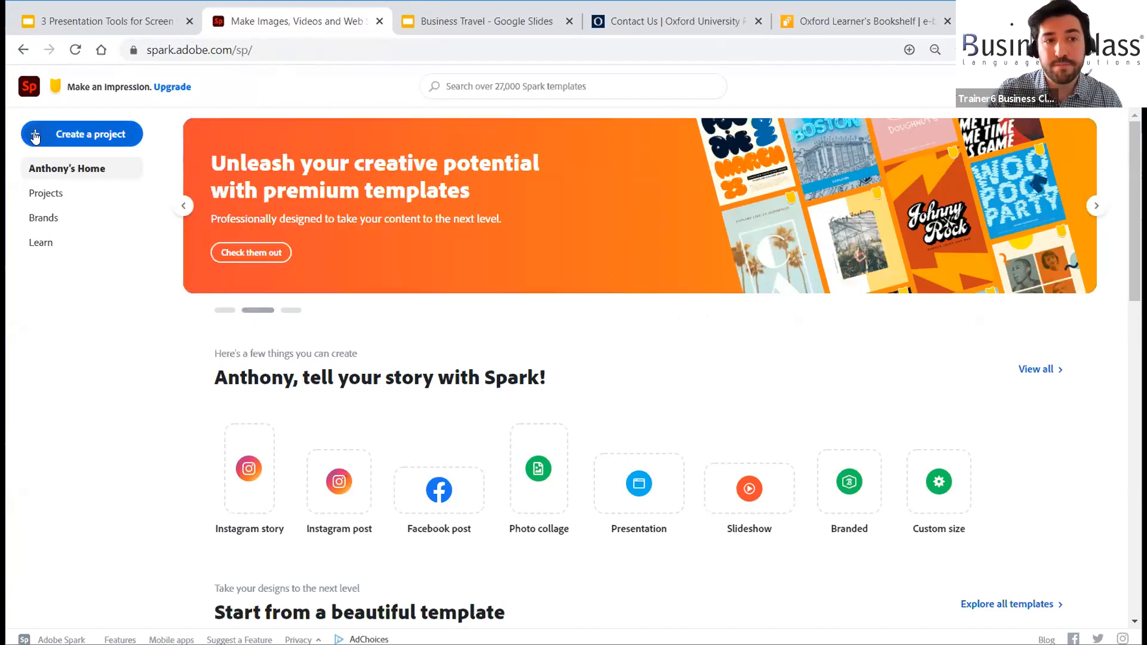
click(35, 136)
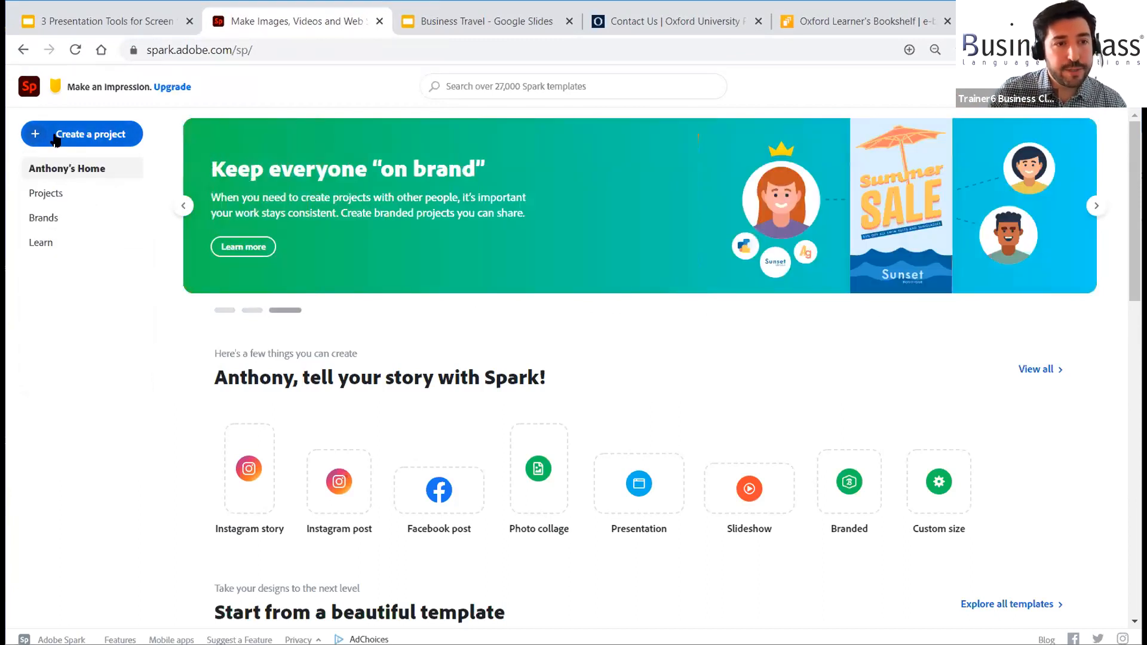
click(53, 134)
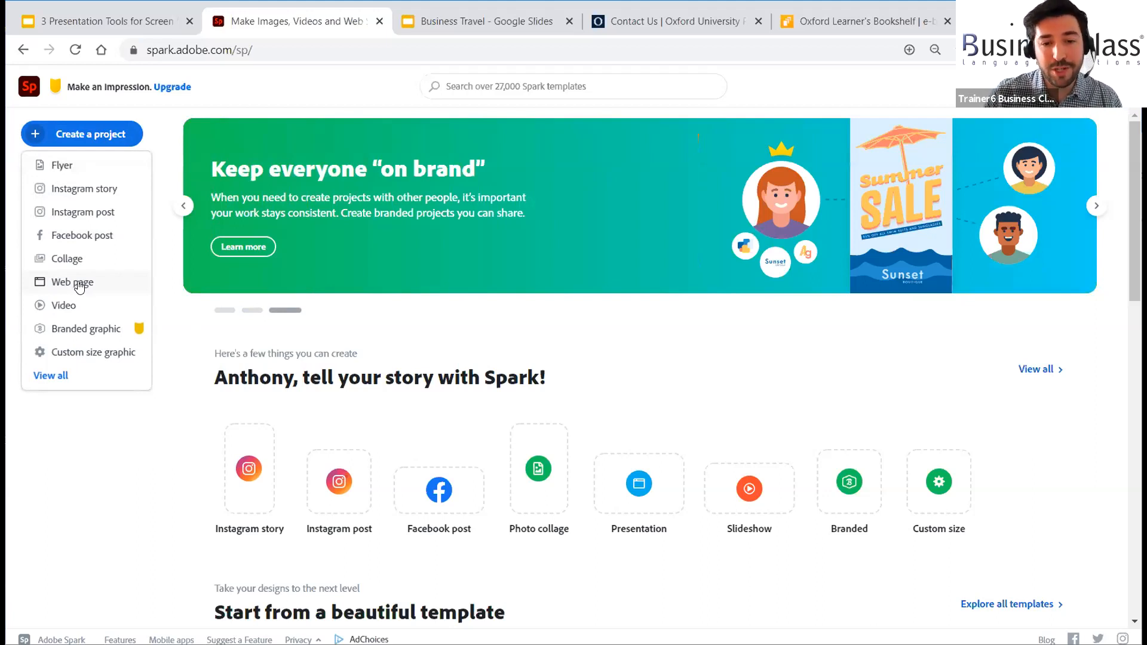
click(79, 285)
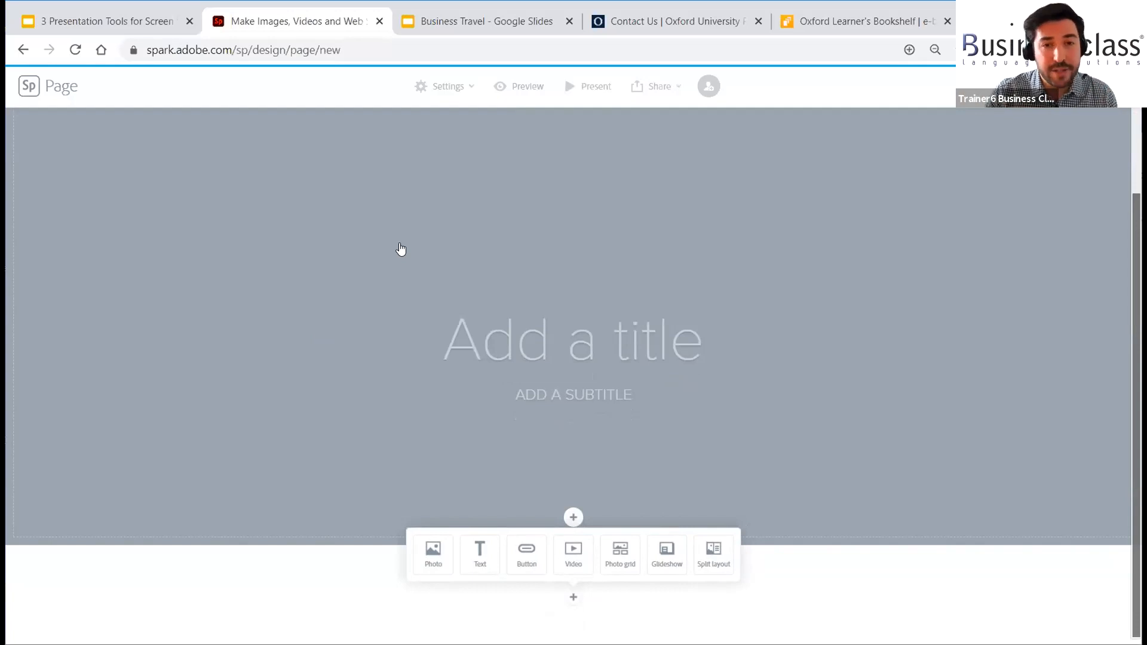
- Enter "Business Travel" as the page title
click(554, 348)
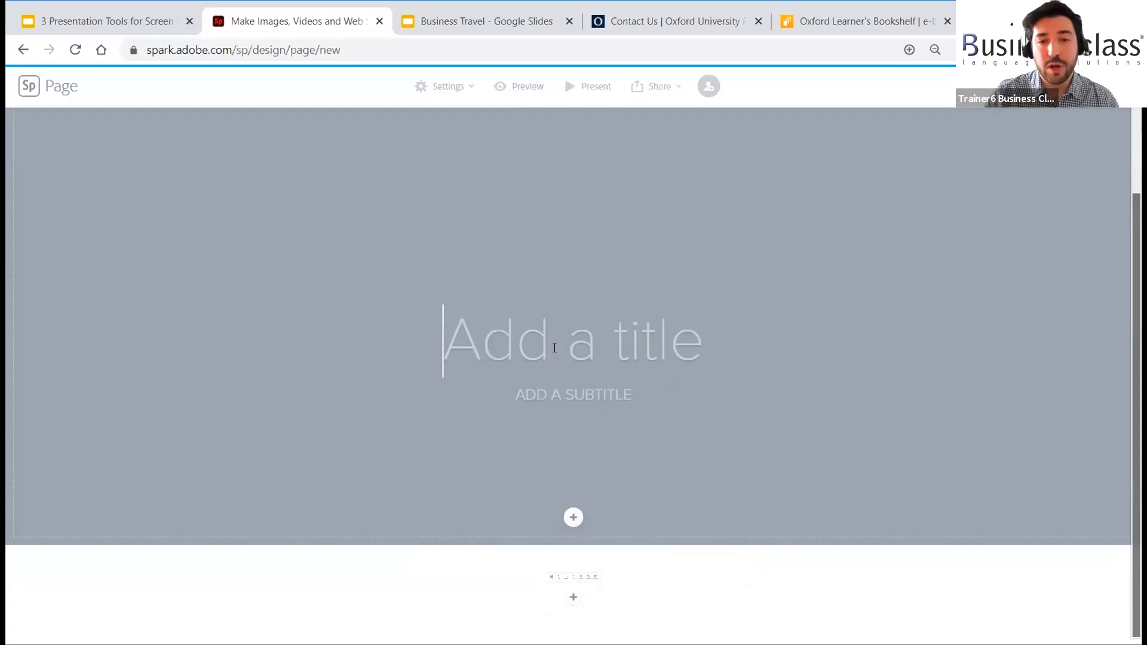
text(Trave)
key(BackSpace)
key(BackSpace)
key(BackSpace)
key(BackSpace)
key(BackSpace)
text(Bu)
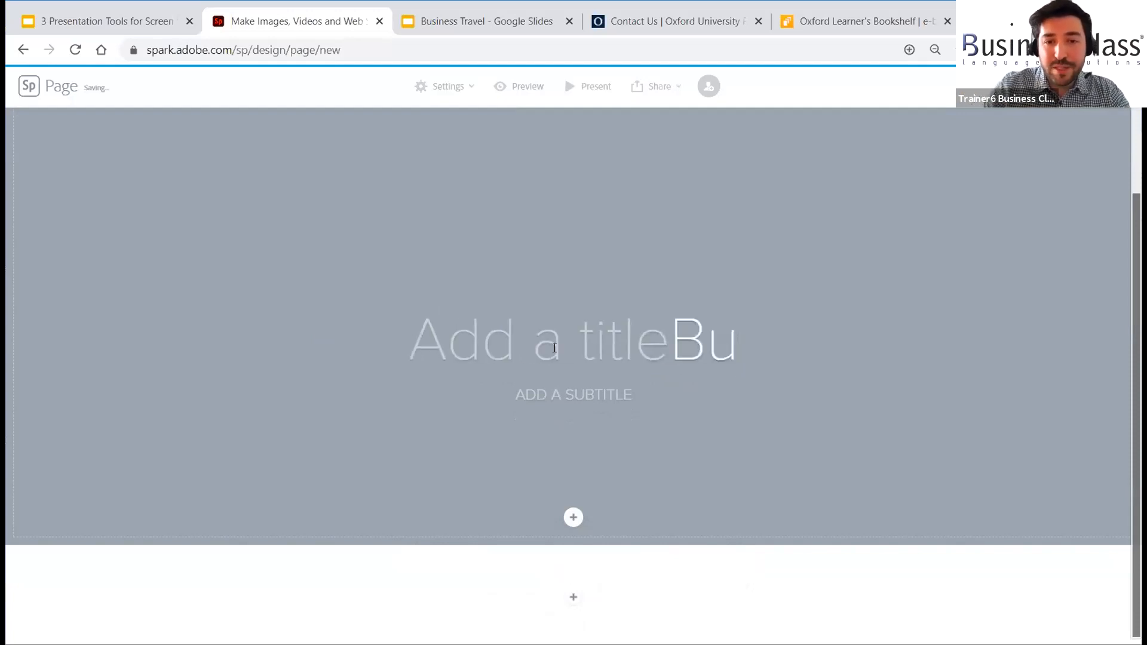
key(ctrl+a)
key(BackSpace)
text(Bui)
key(BackSpace)
text(sine)
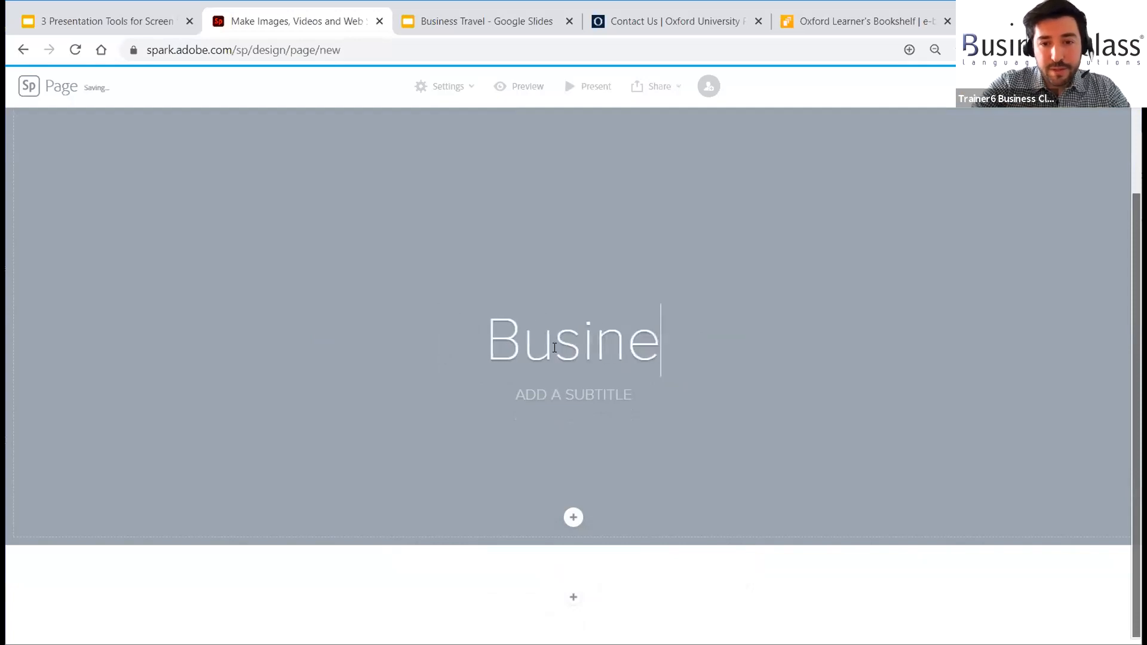
text(ss Travel)
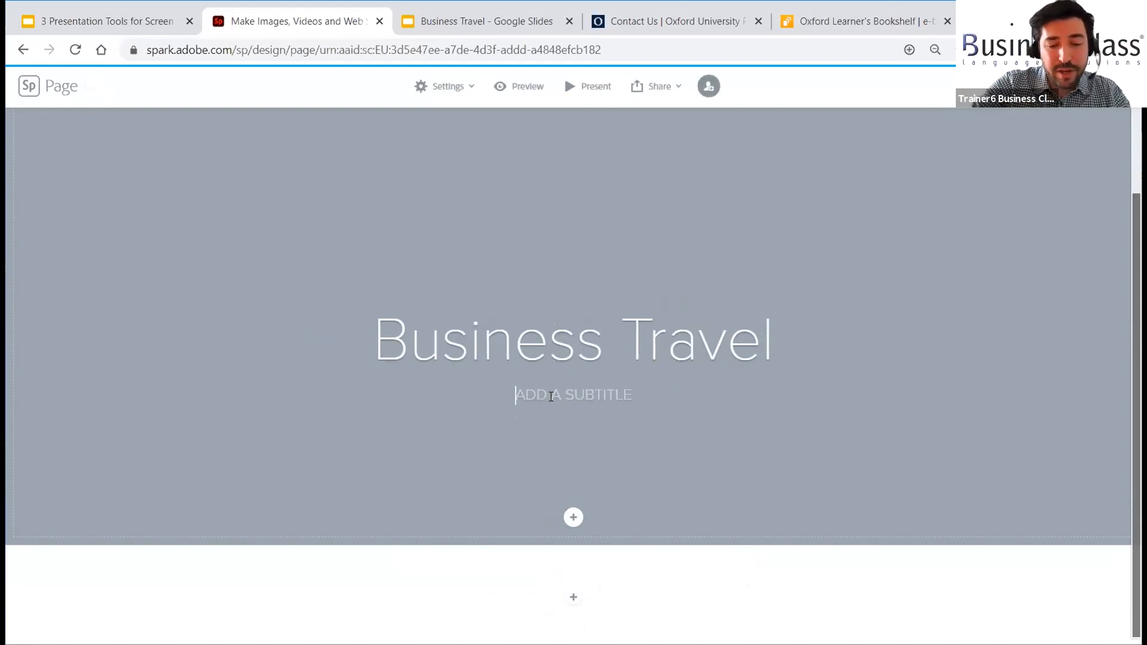
- Enter "DESCRIBING A BUSINESS TRIP" as the subtitle below the page title
text(DES)
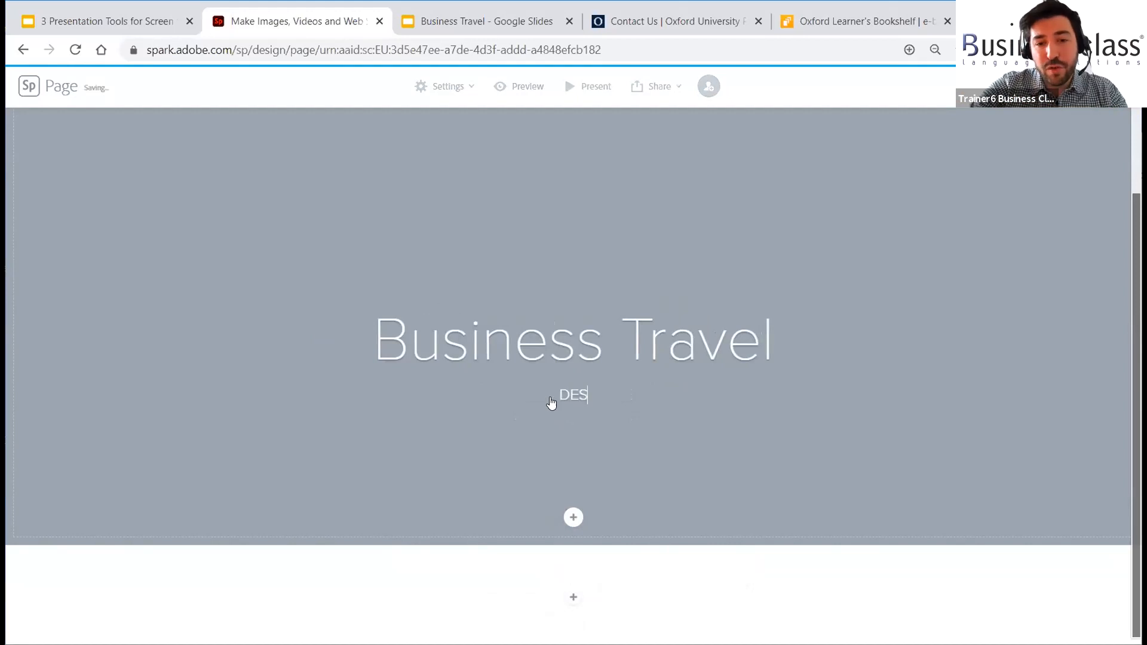
text(CRIBING )
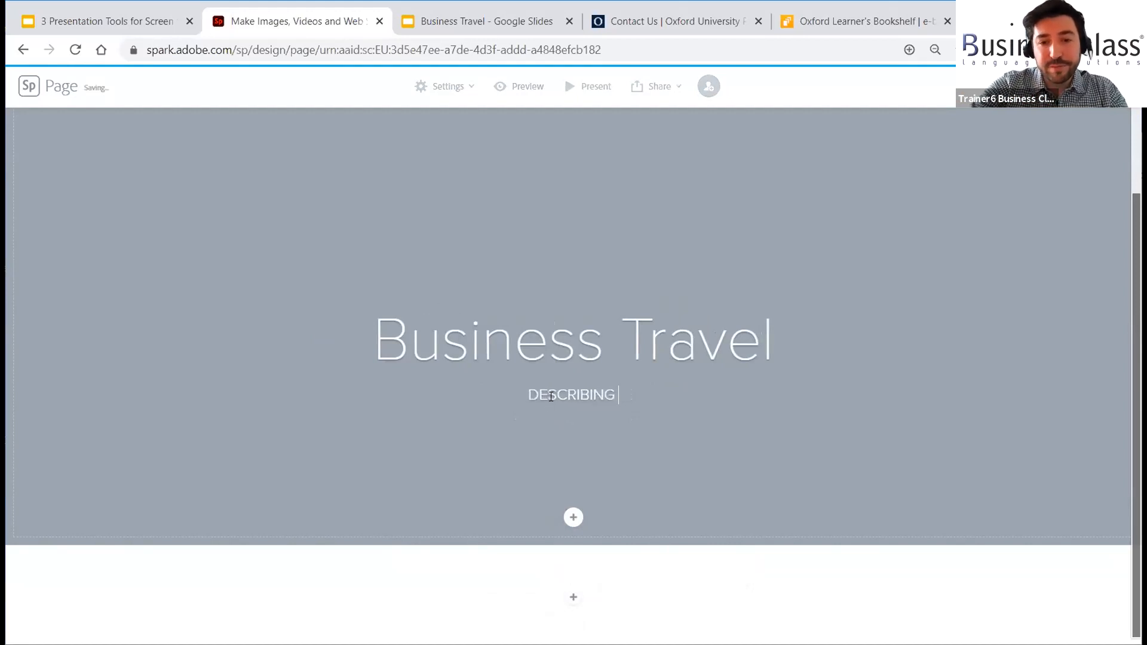
text(A BUSINESS TU)
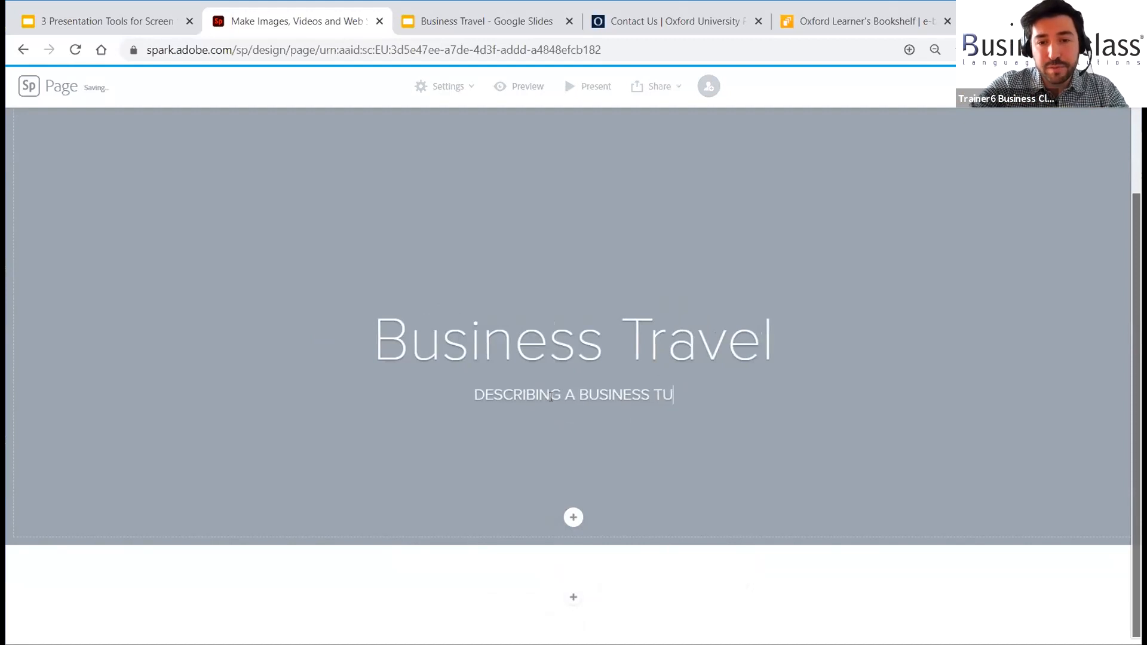
key(BackSpace)
text(RIP)
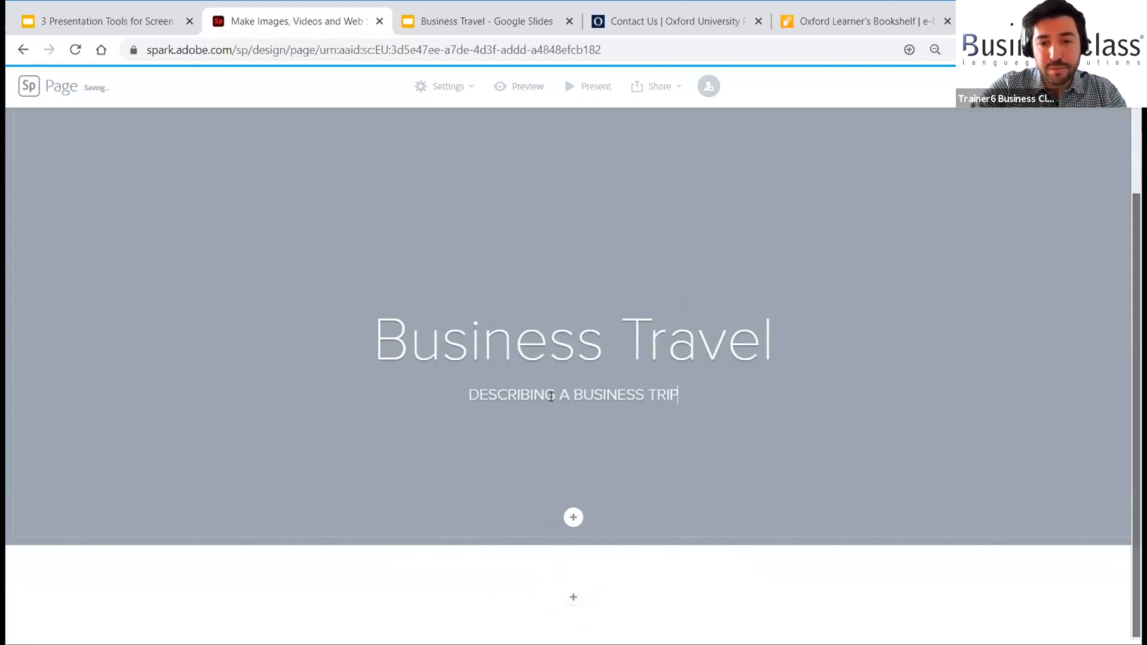
- Start adding a cover photo to the title section and search the free photos for "business travel"
scroll(501, 290, up, 2)
scroll(500, 293, down, 2)
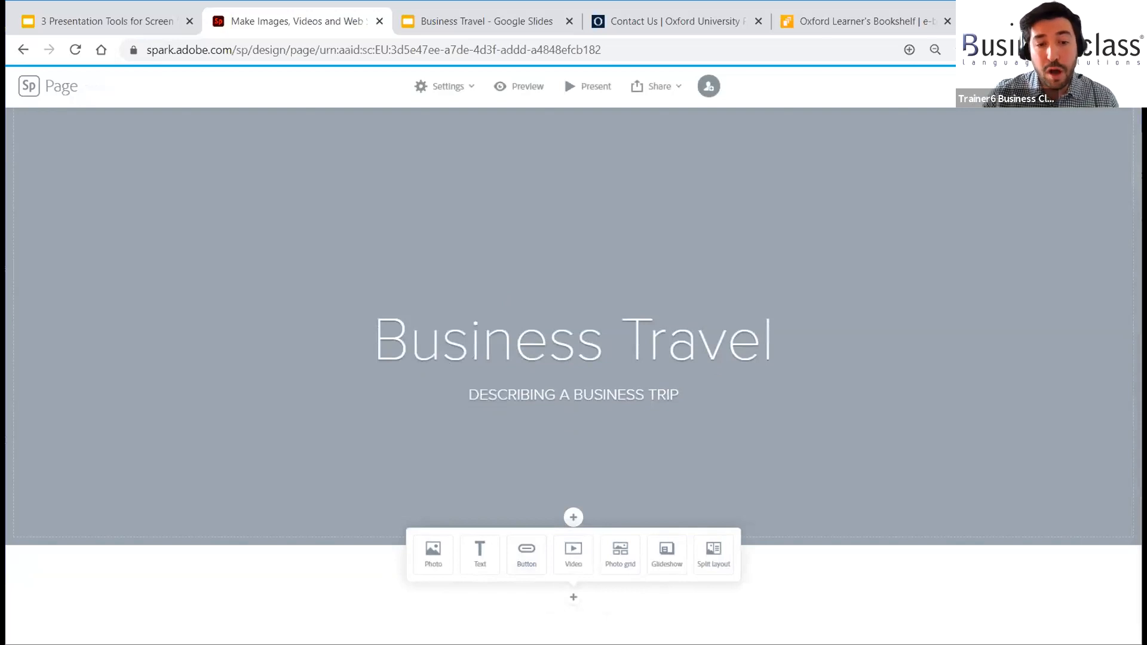
scroll(366, 440, up, 1)
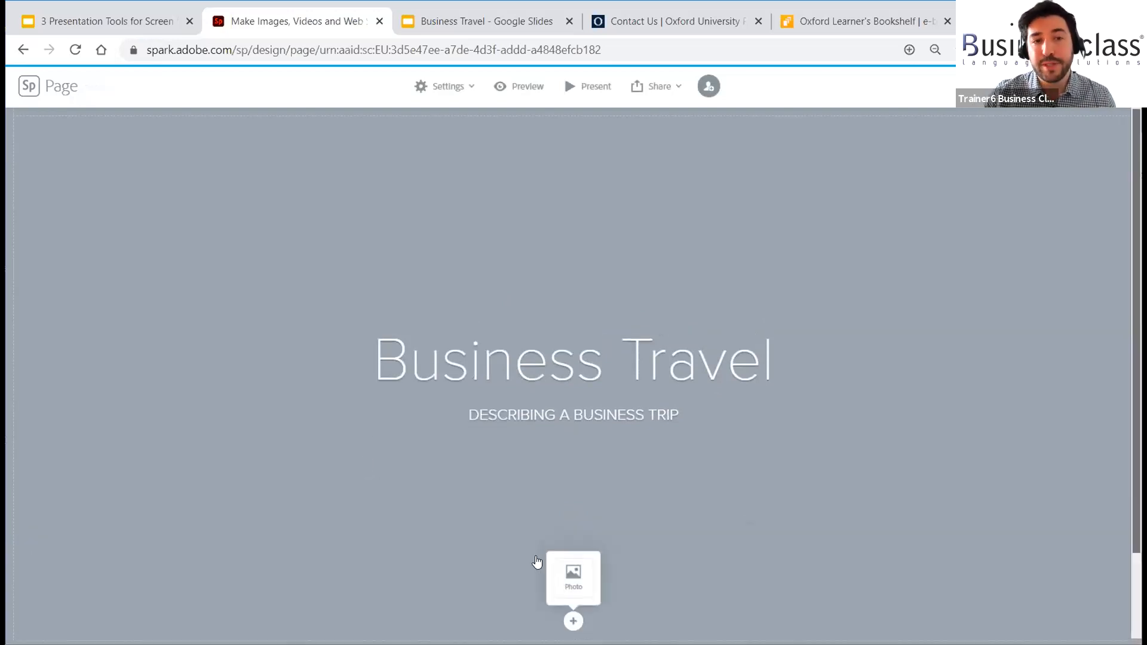
click(571, 576)
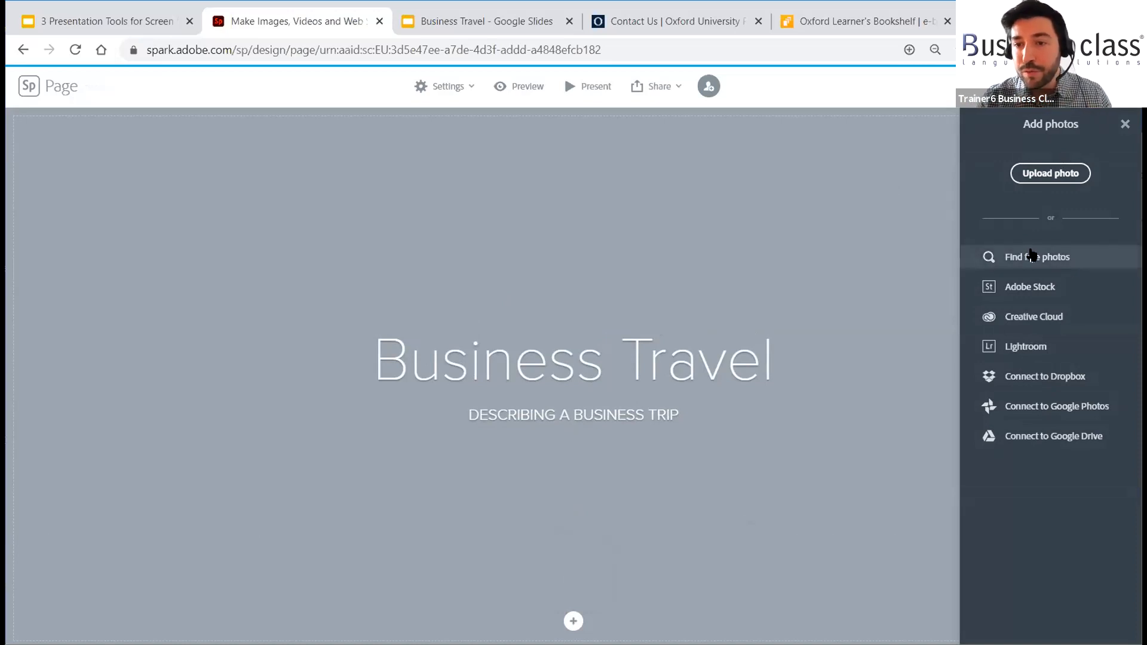
click(1015, 258)
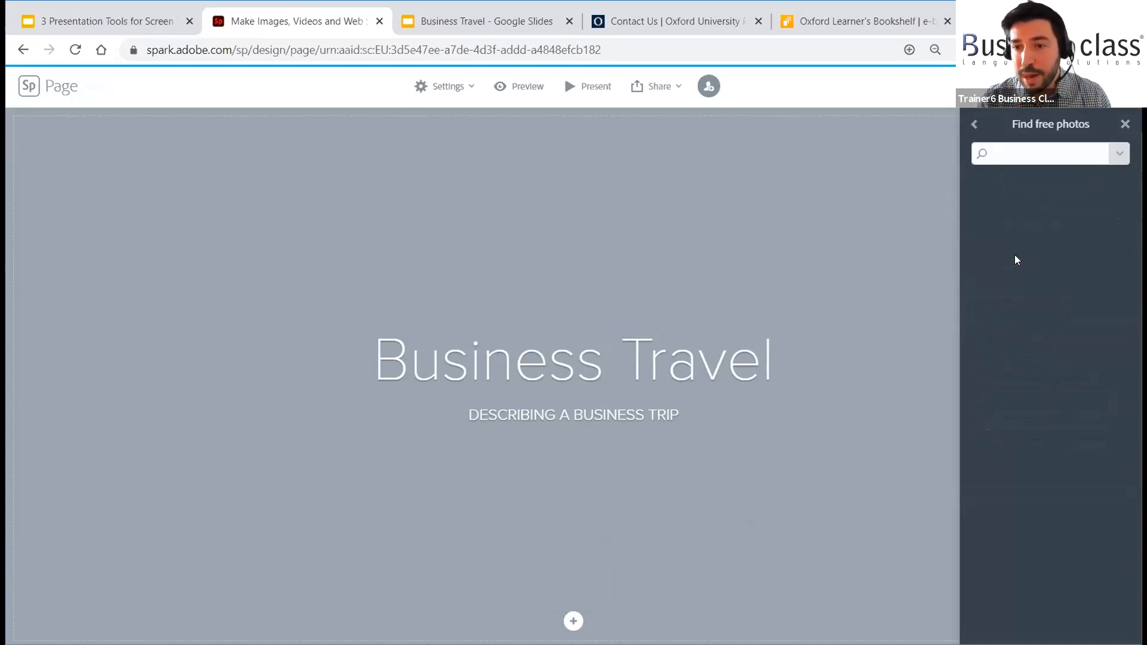
text(business travel)
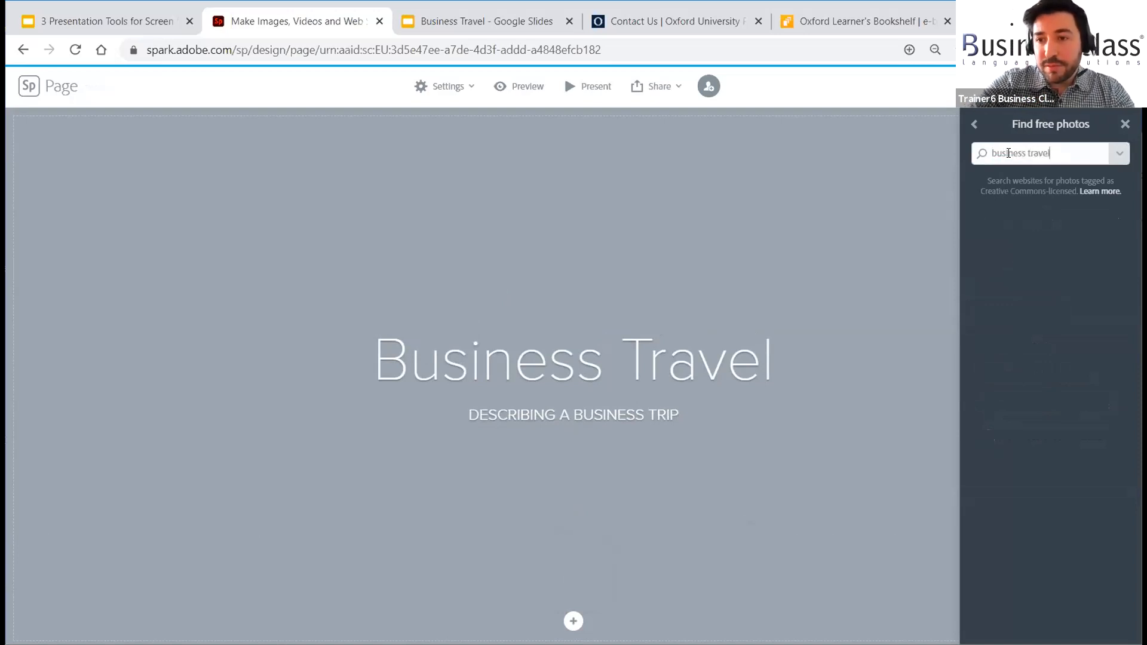
key(Return)
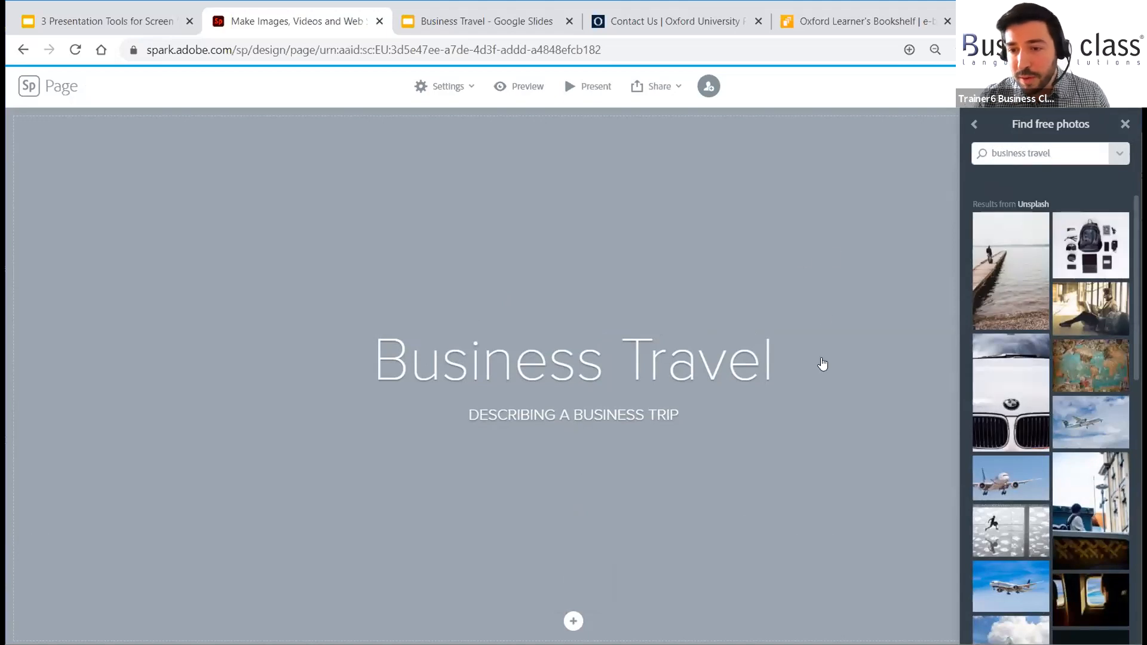
- Set the photo of orange guidebooks lying on a map as the cover background
scroll(1032, 391, down, 5)
scroll(1031, 391, down, 3)
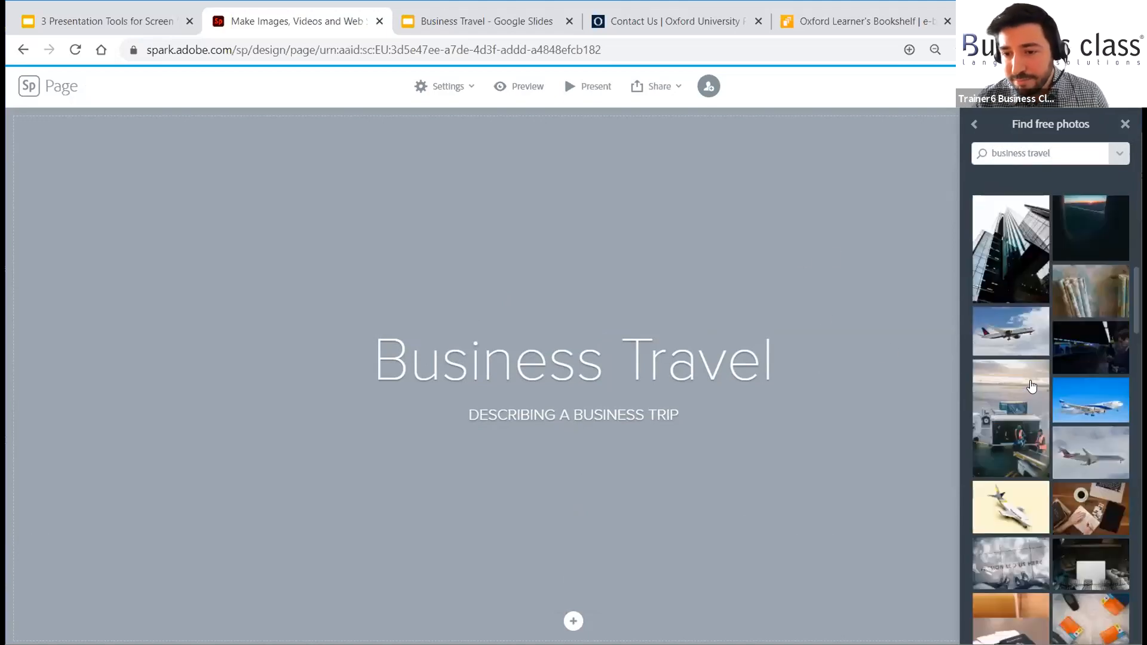
scroll(1009, 328, down, 3)
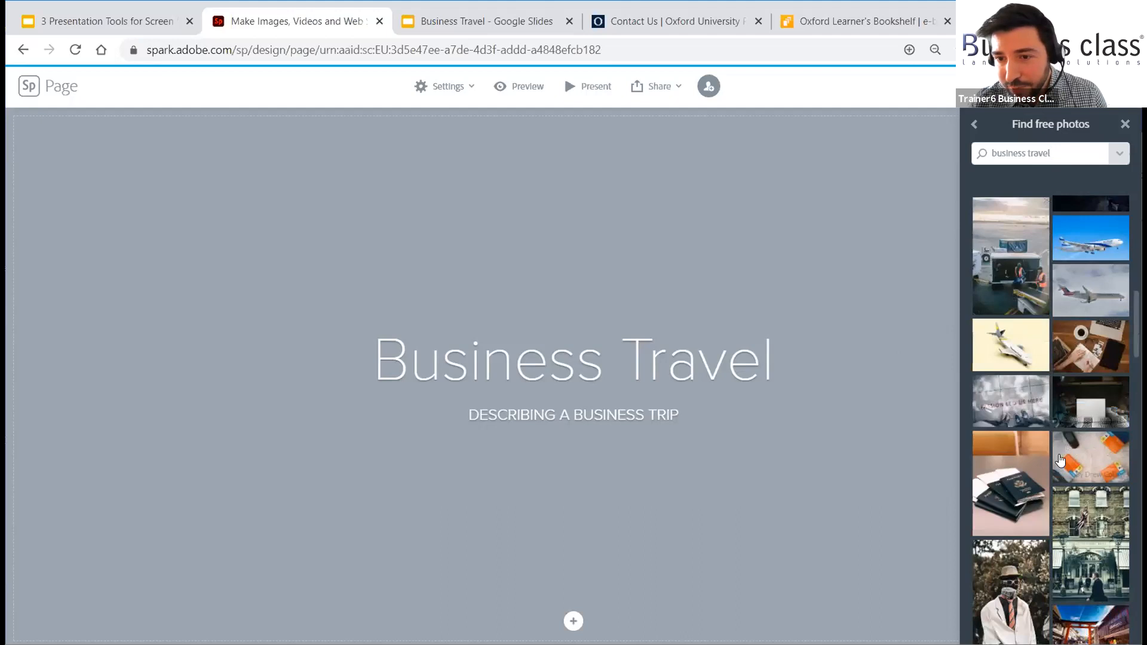
scroll(1038, 440, down, 2)
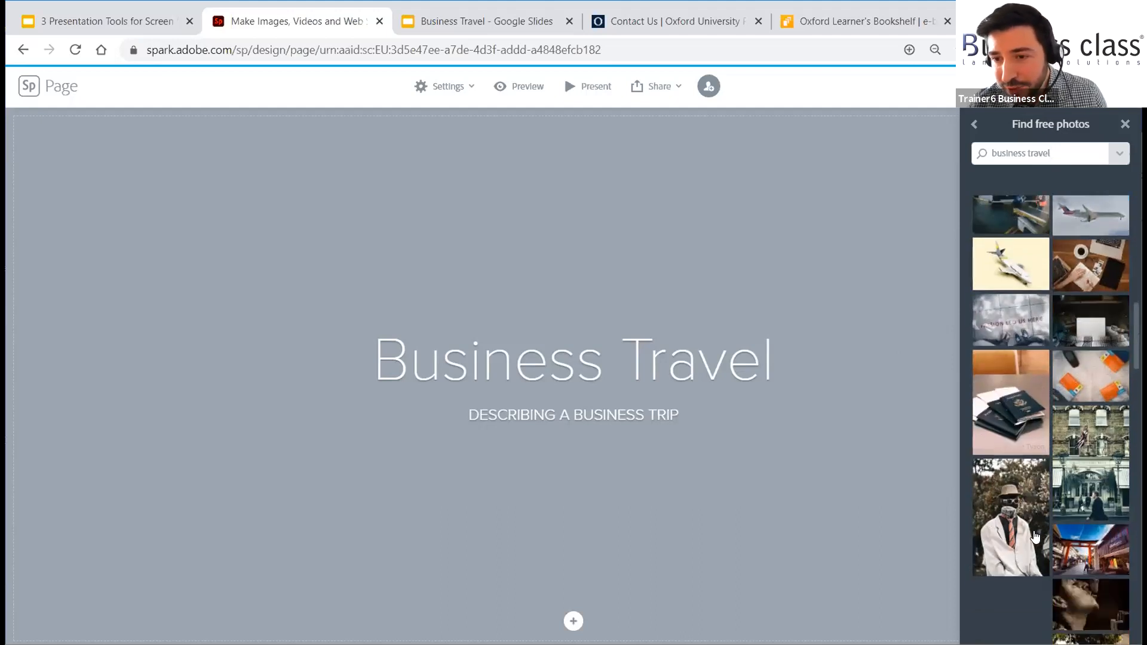
scroll(1045, 547, up, 3)
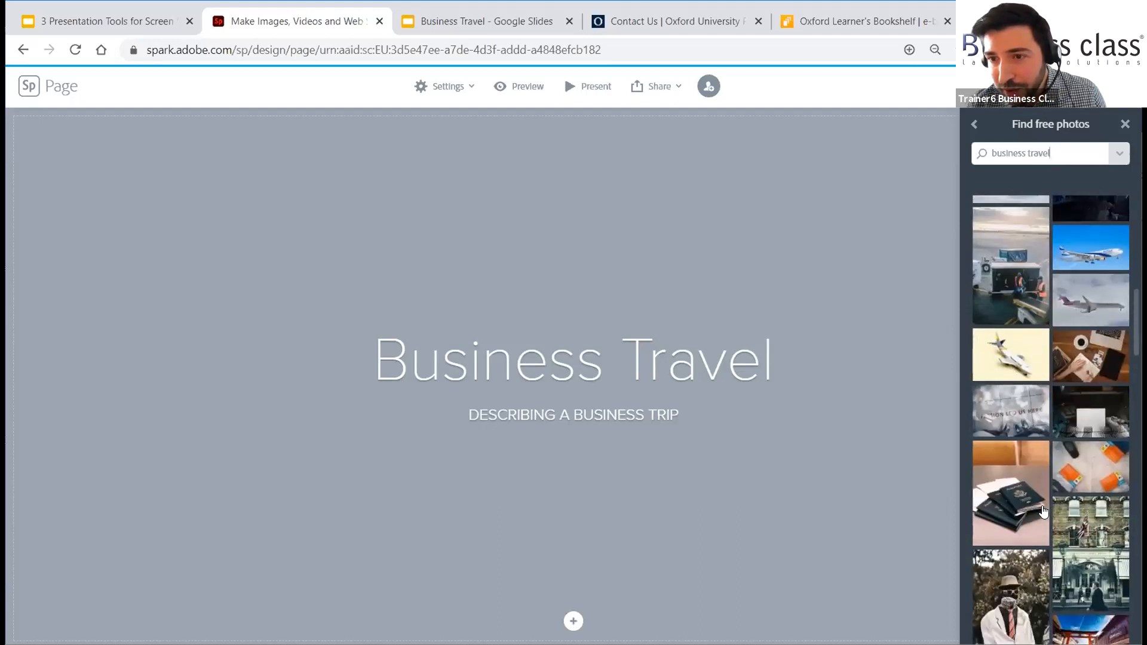
scroll(1043, 507, down, 1)
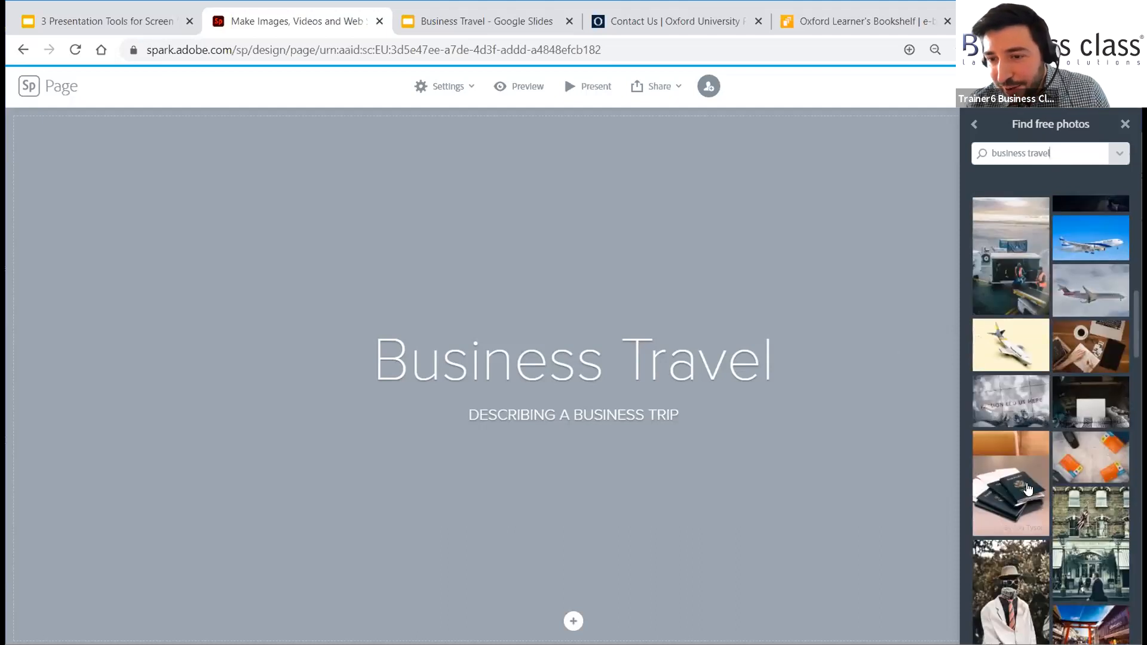
scroll(1026, 486, down, 1)
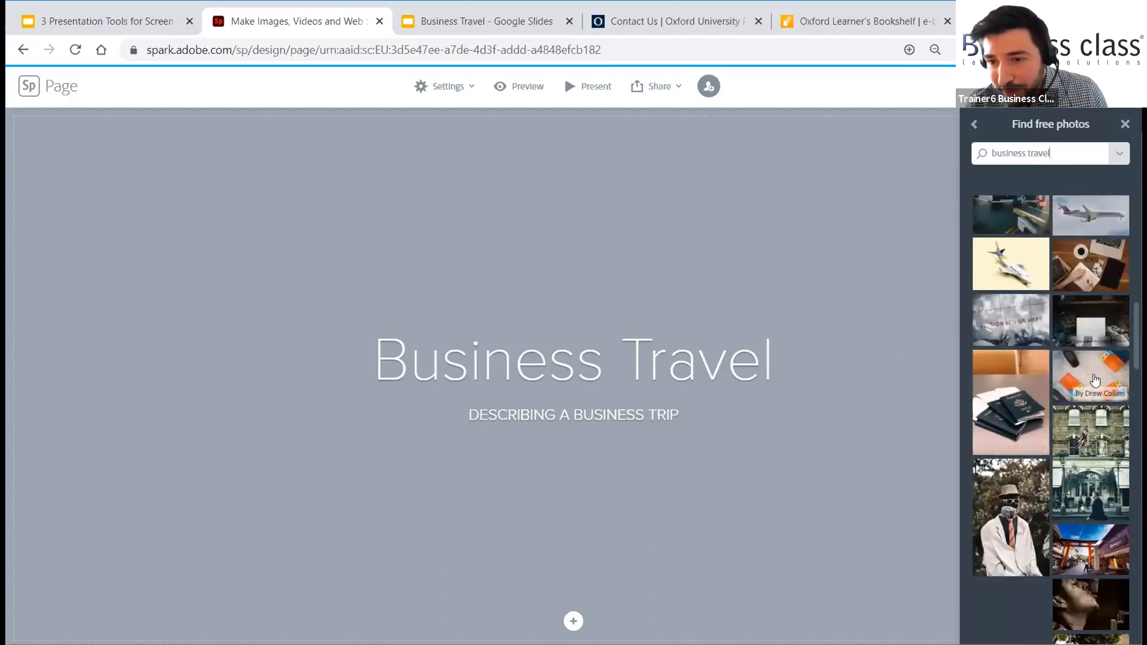
click(1086, 374)
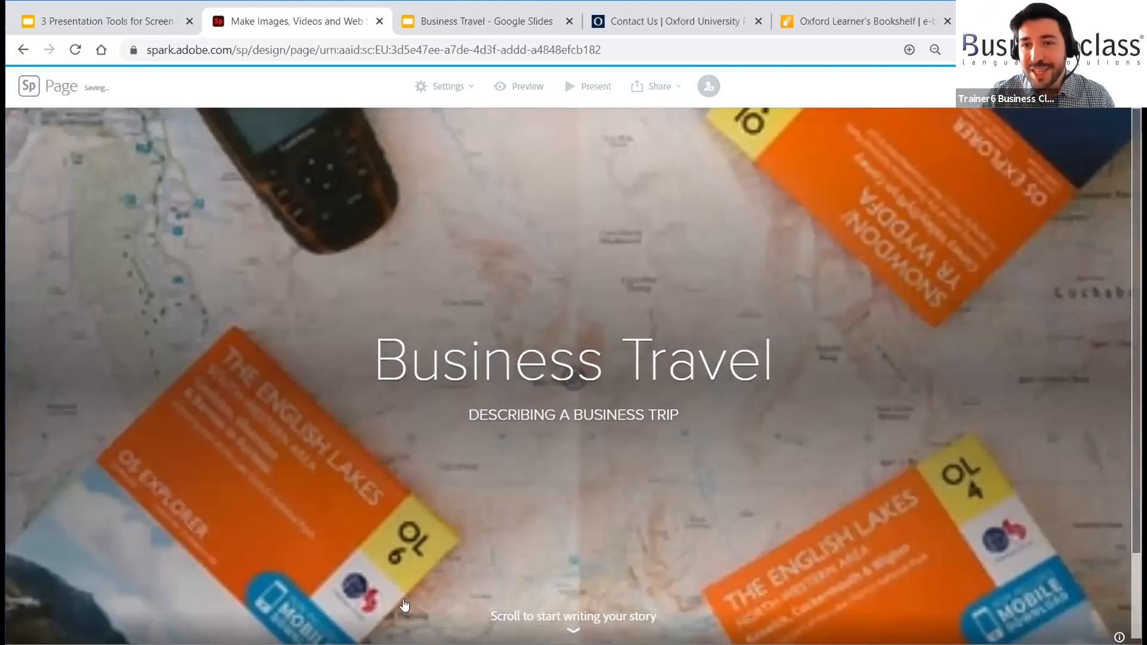
- Replace the cover photo with the world map photo showing coloured pins and banknotes from the free results
click(571, 588)
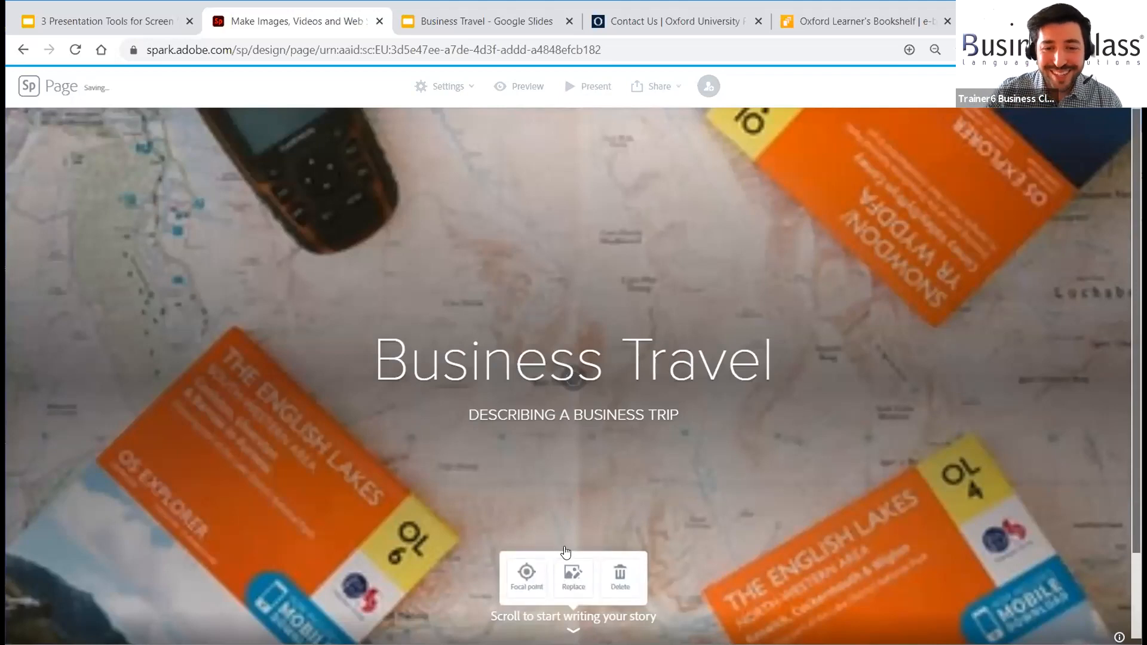
click(571, 574)
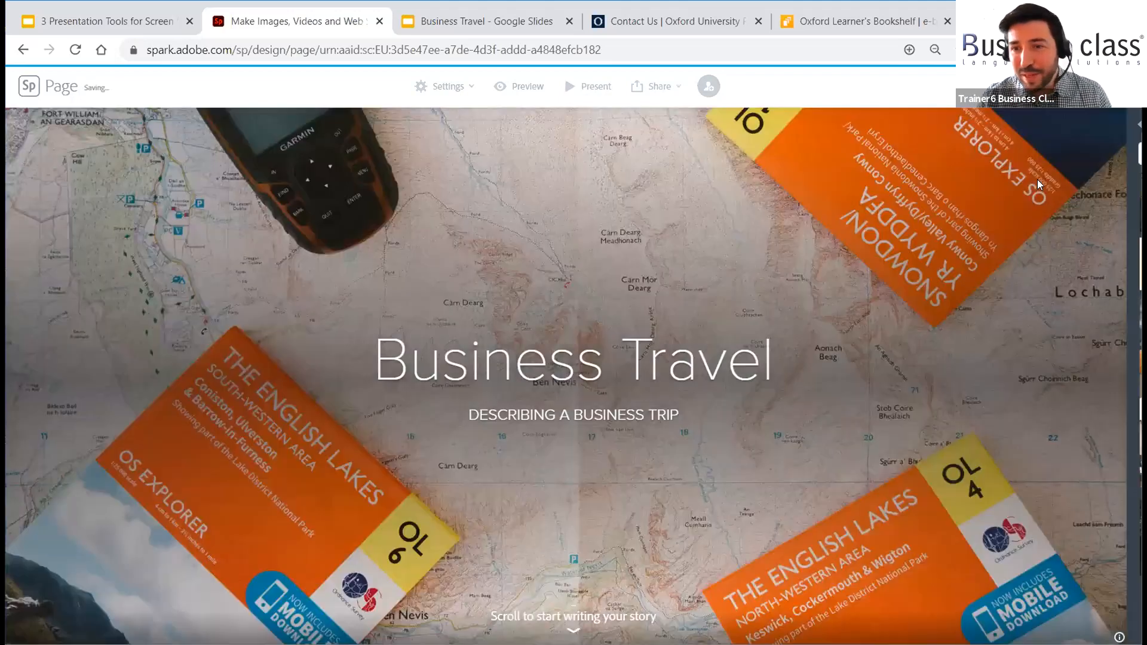
scroll(1029, 533, down, 3)
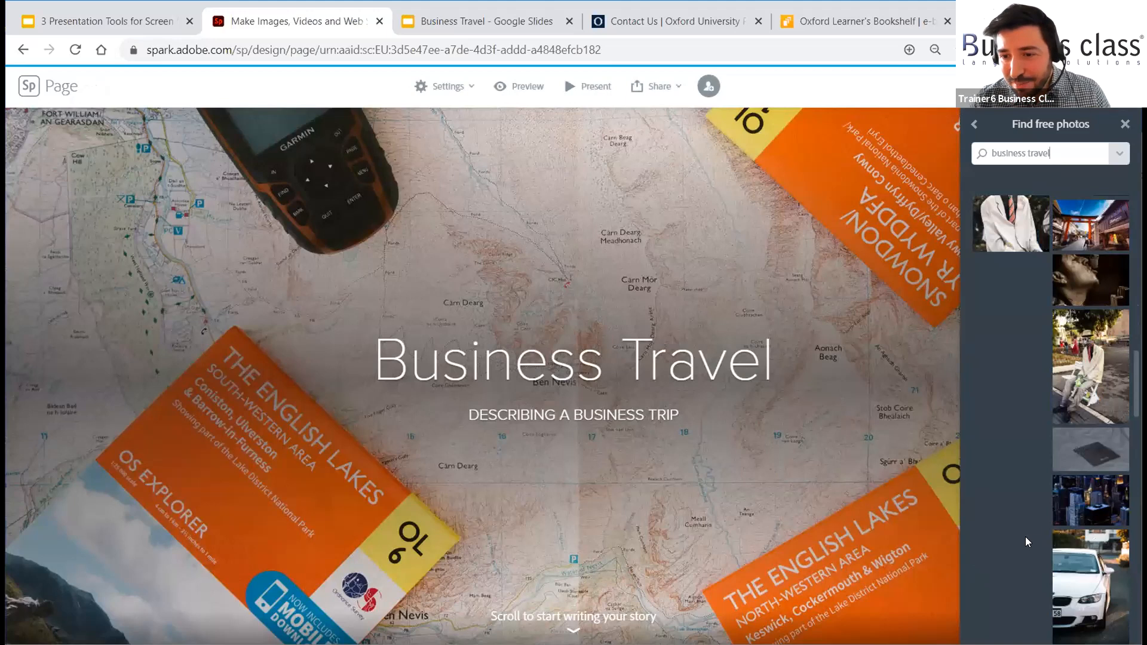
scroll(1029, 526, up, 12)
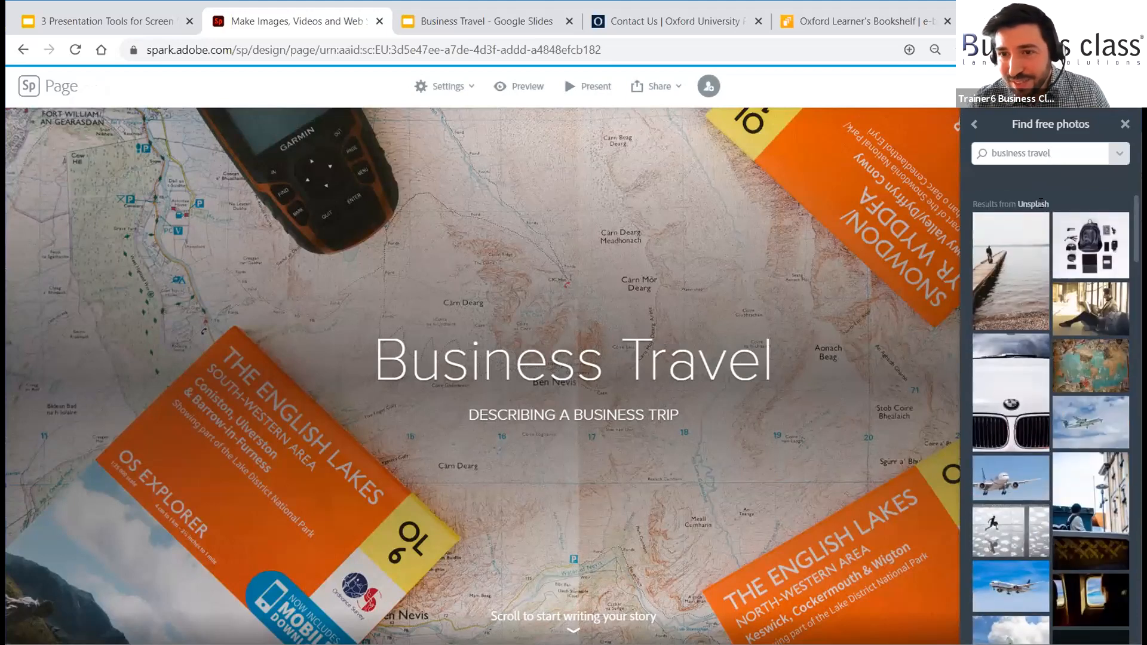
click(1092, 361)
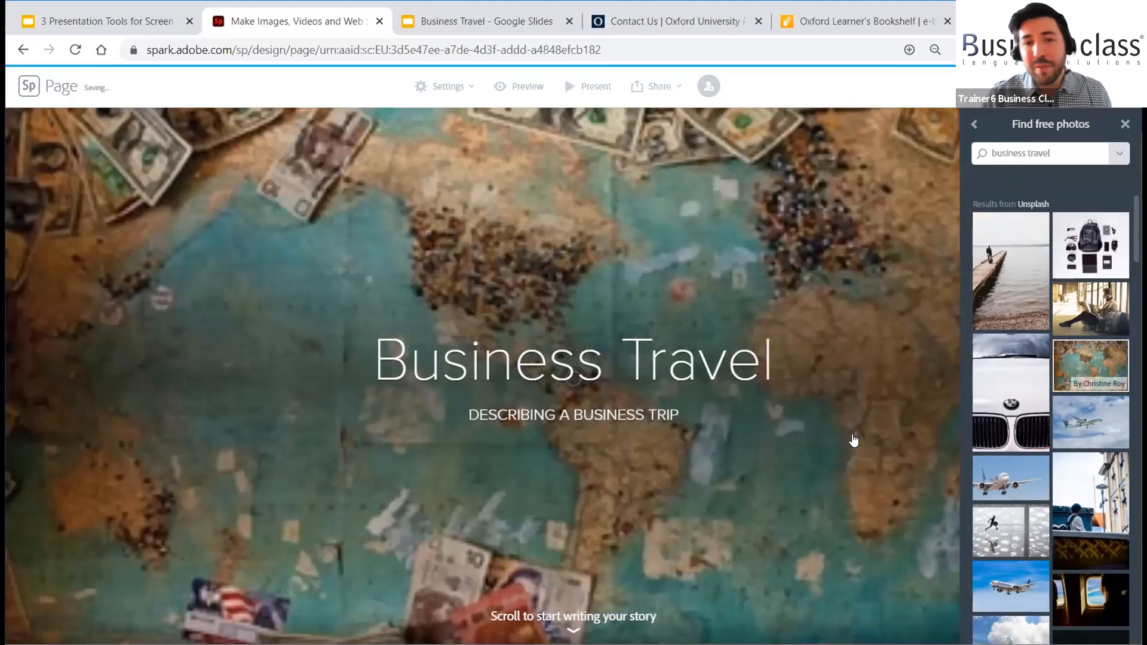
click(721, 487)
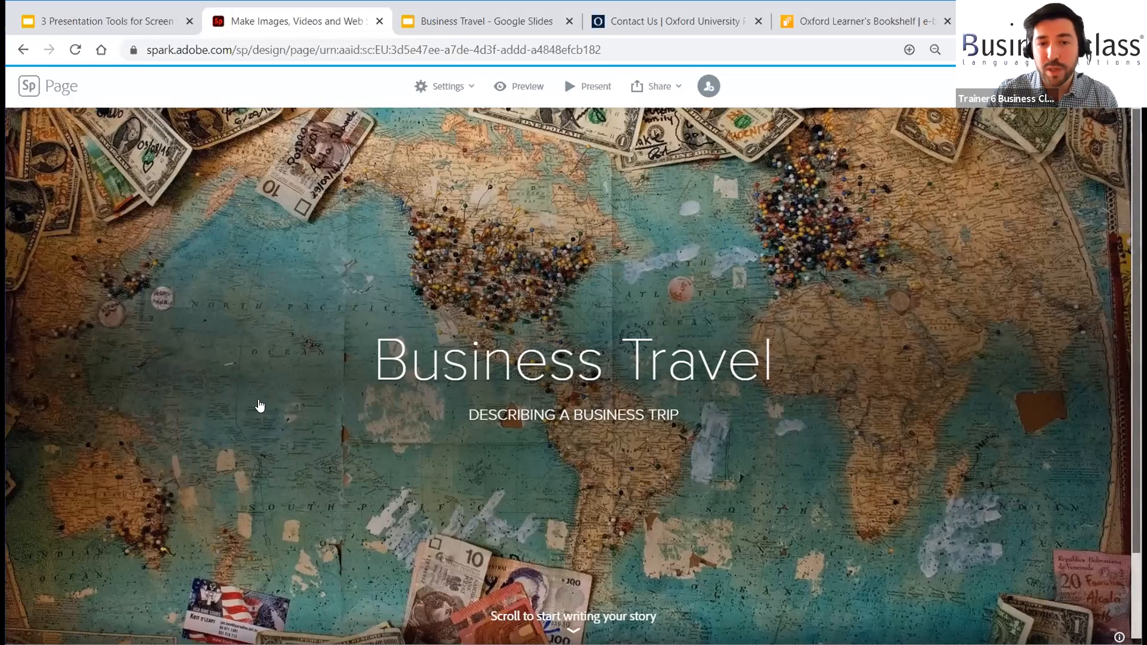
- Add a text block below the title section with the H1 heading "Outcomes"
scroll(260, 406, down, 2)
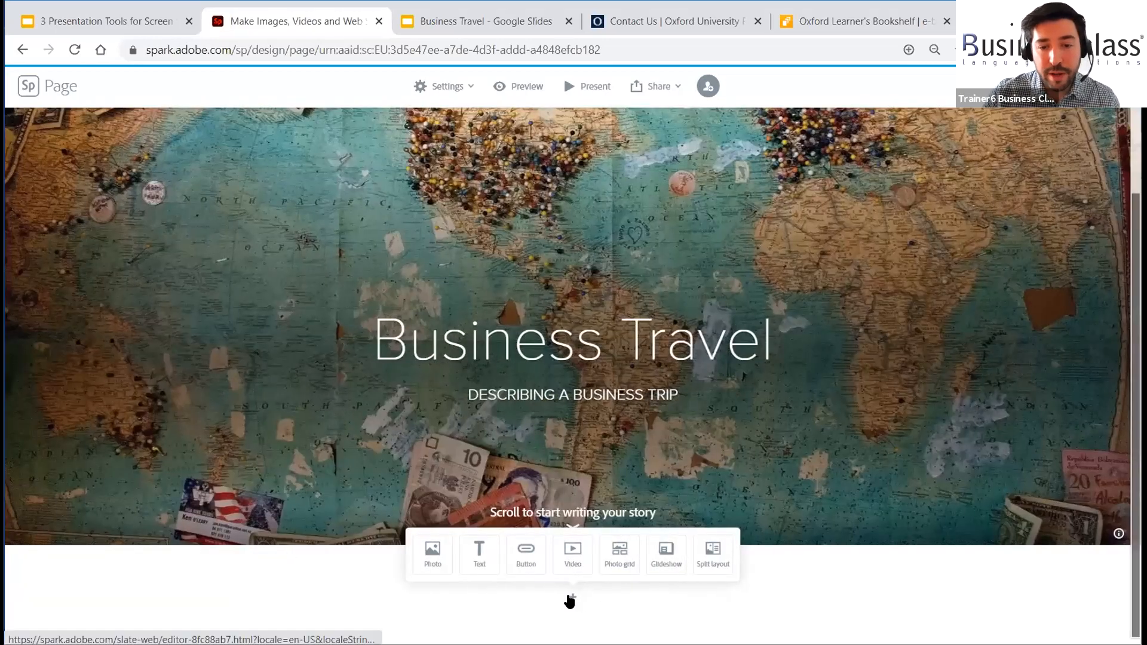
click(569, 600)
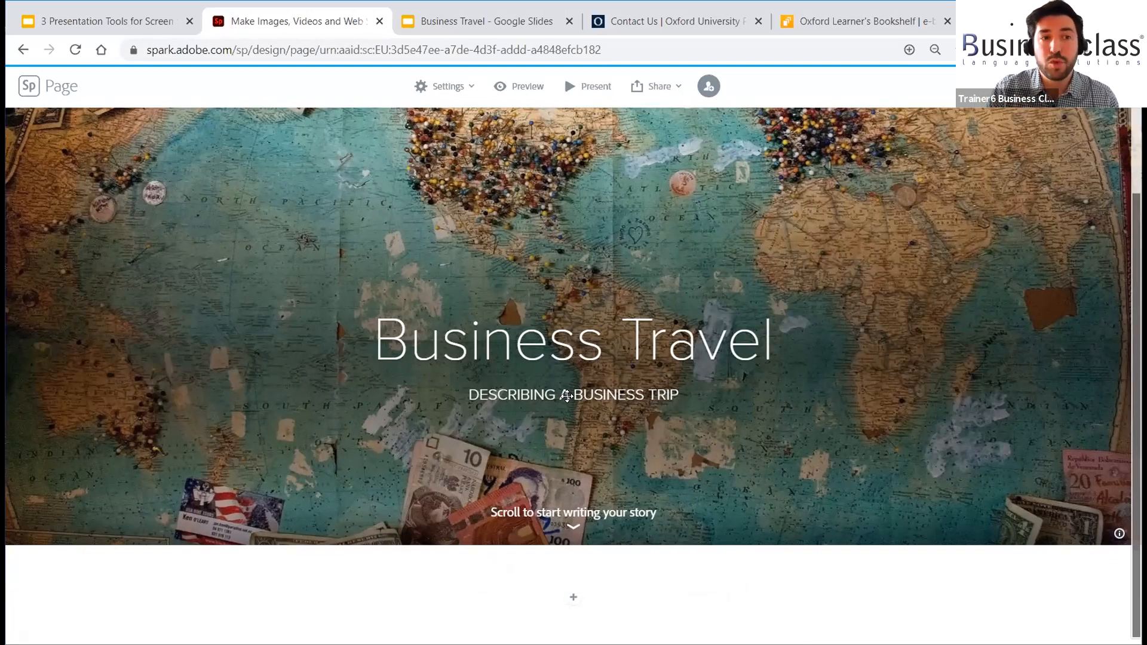
click(572, 597)
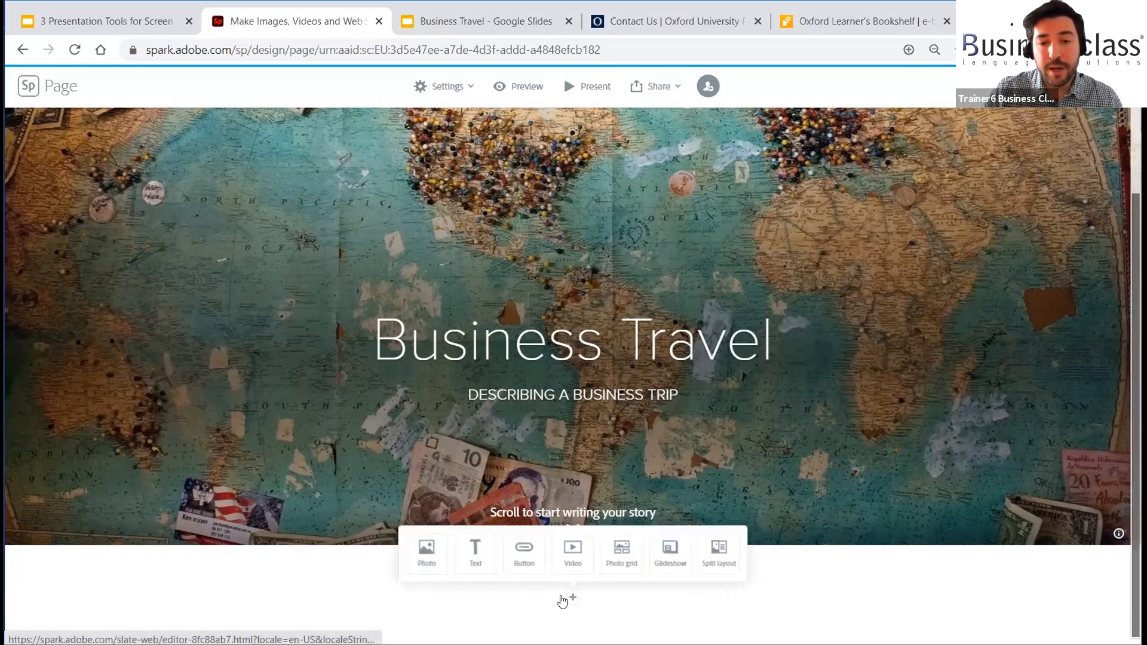
click(478, 556)
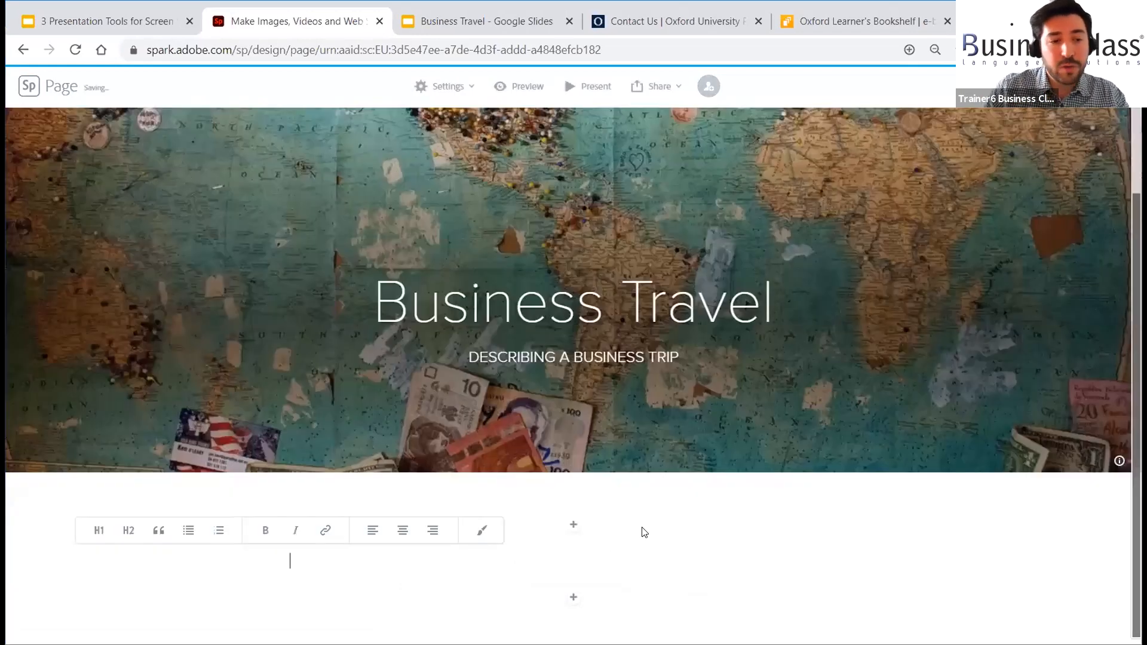
click(97, 531)
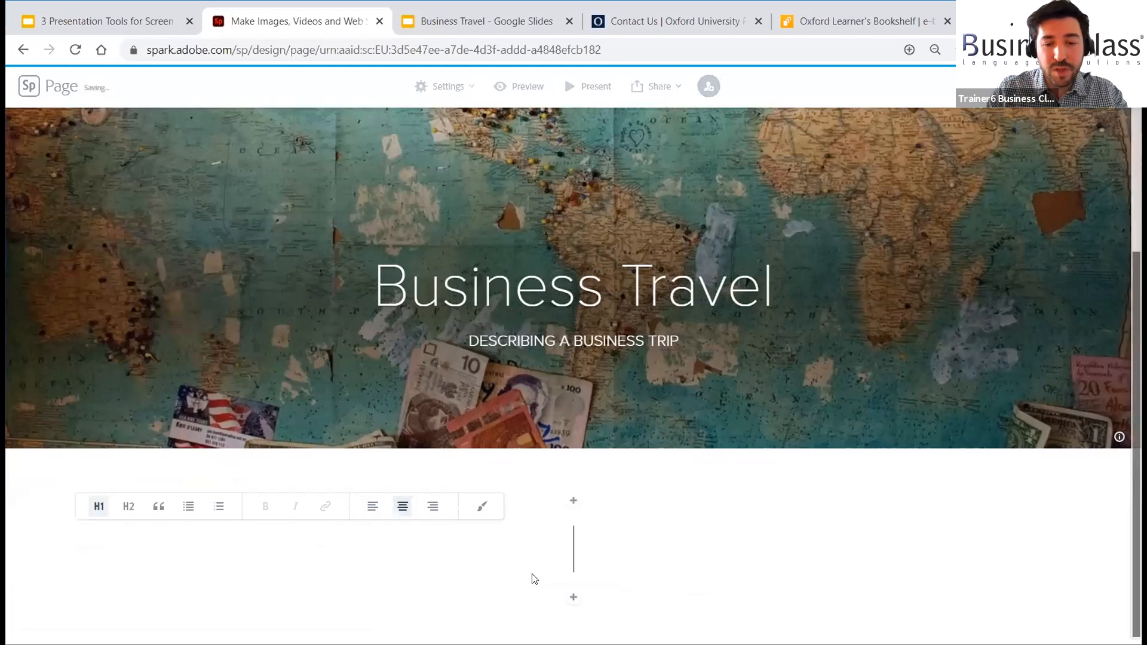
text(Outcomes)
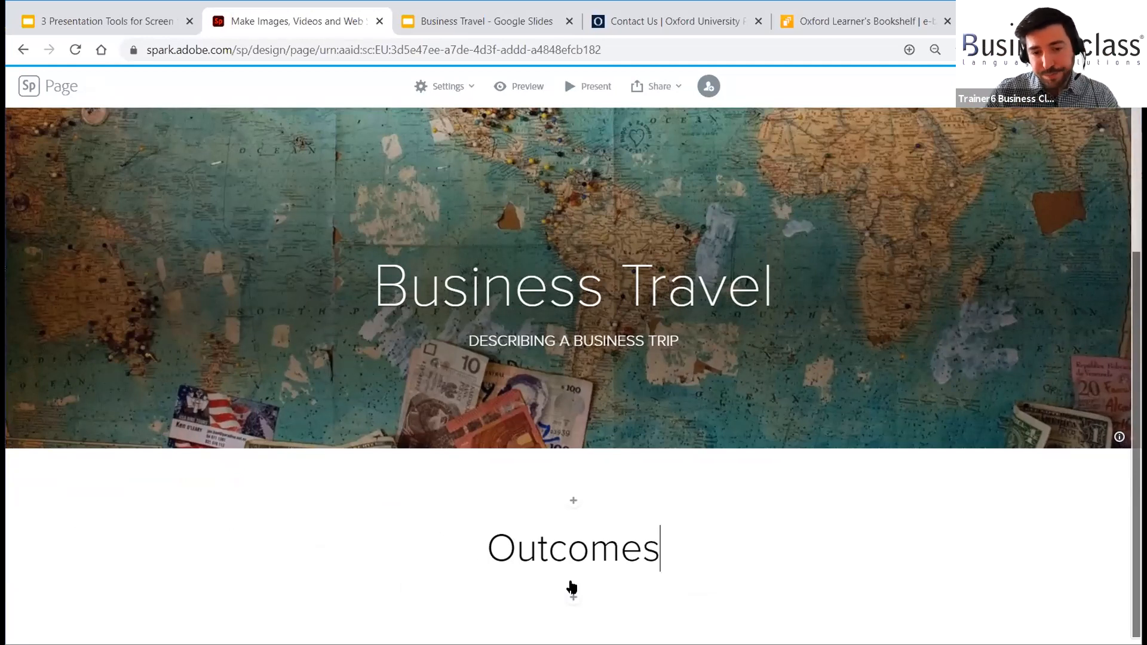
- Add a left-aligned H2 text block reading "I can describe a travel routine" below the Outcomes heading
click(571, 595)
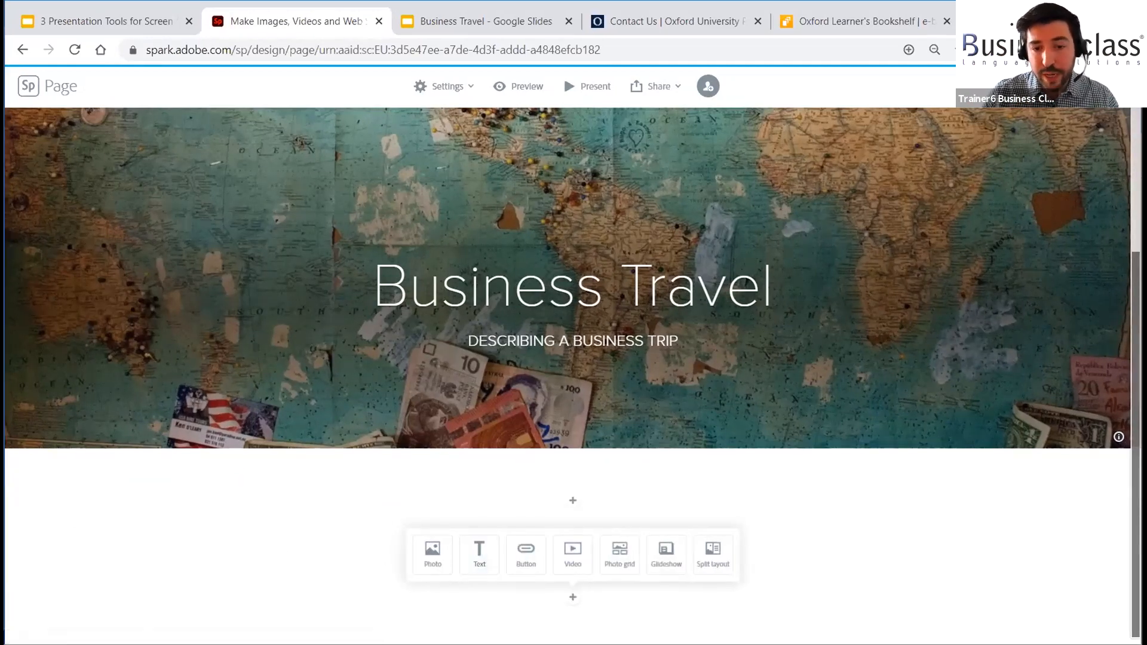
click(565, 608)
click(572, 597)
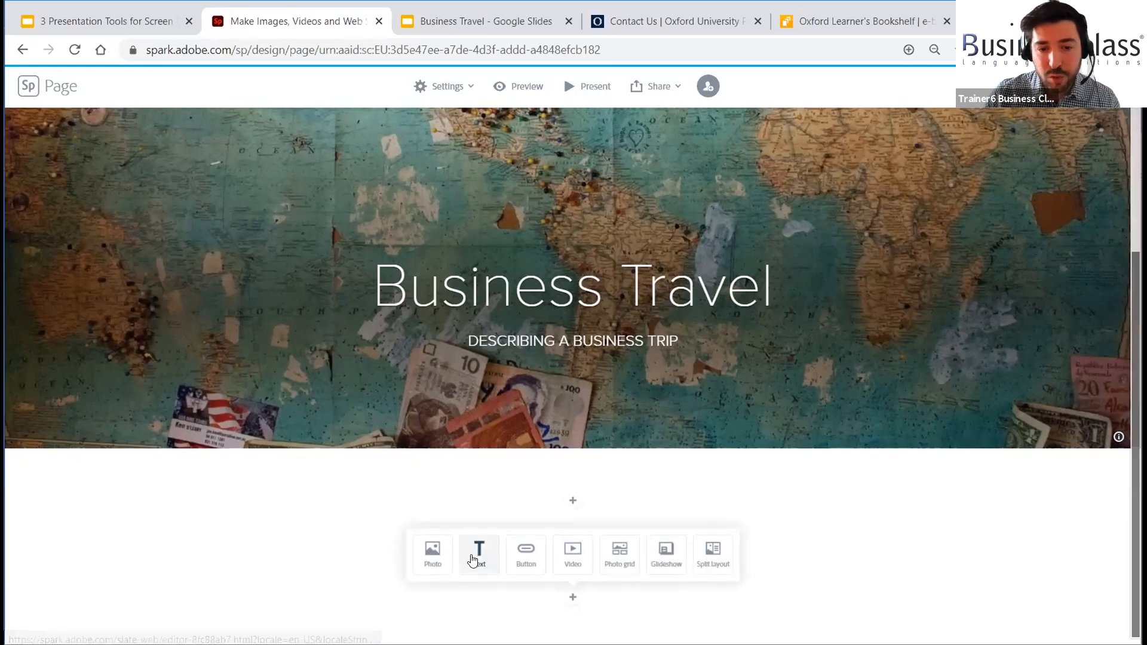
click(478, 554)
click(372, 530)
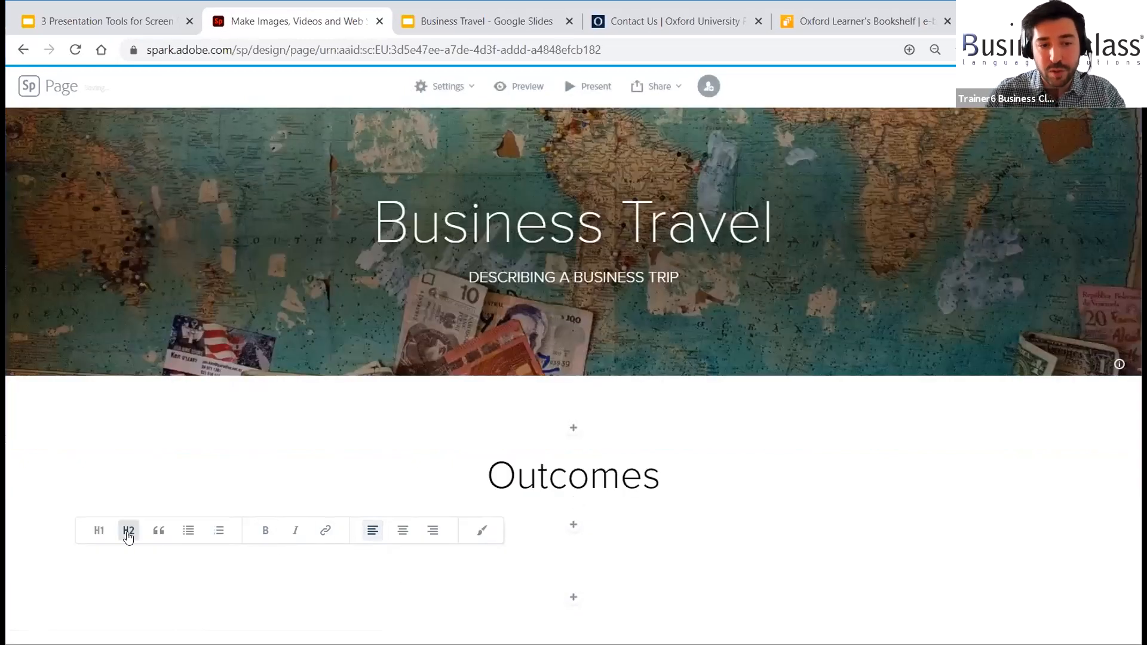
click(128, 532)
text(I)
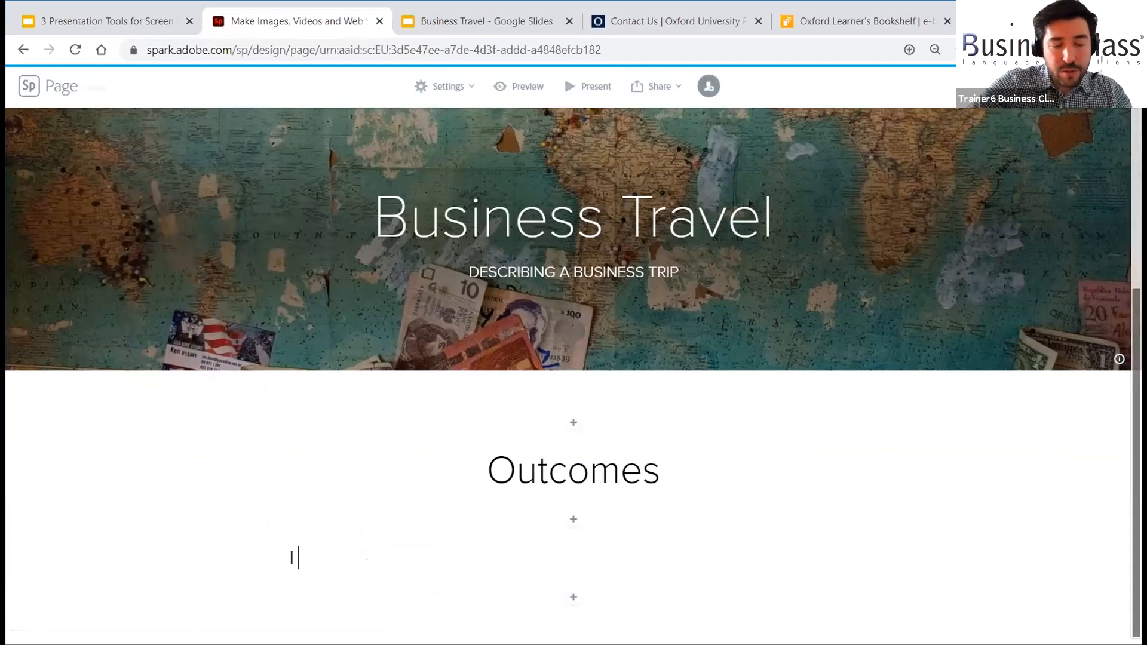
text( can describe)
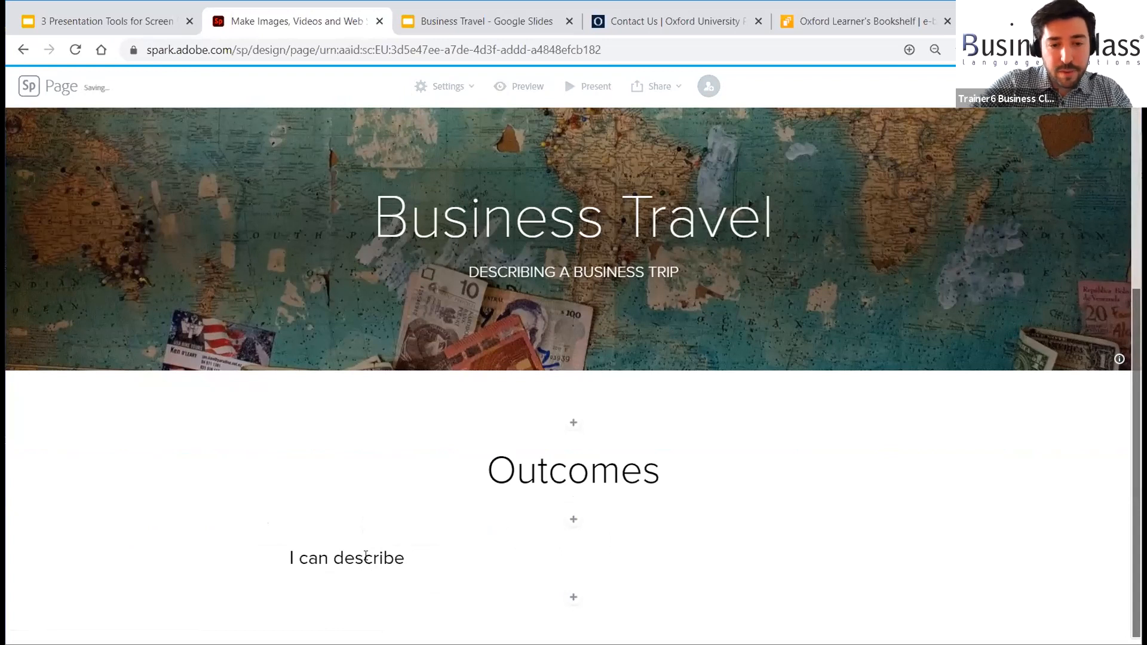
text(a travel routine)
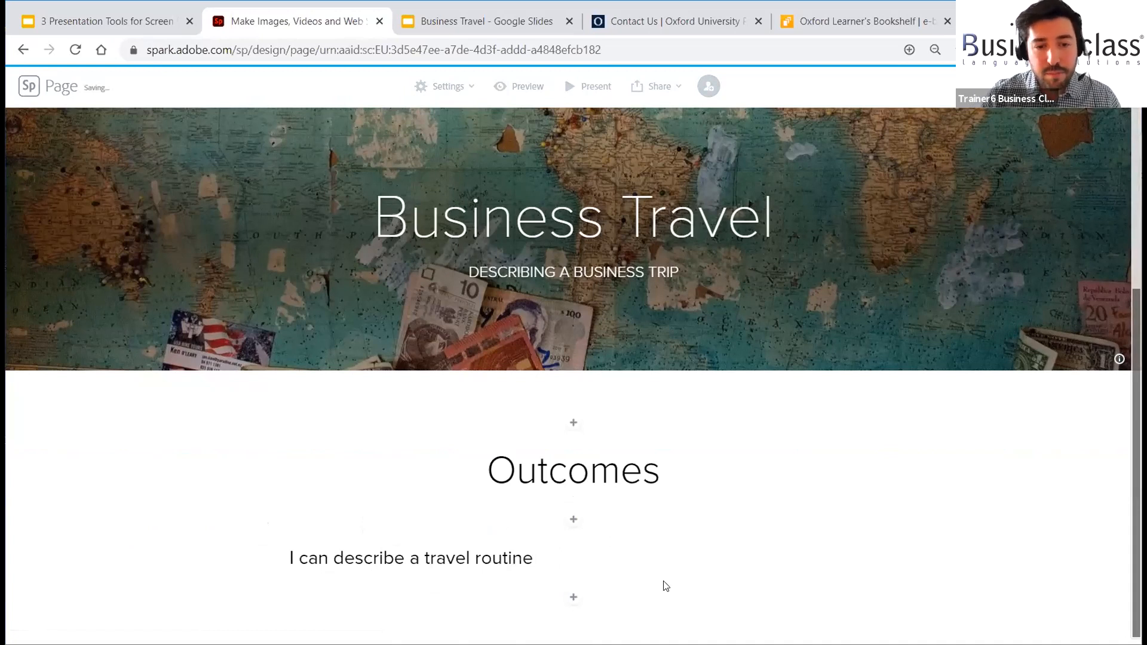
click(727, 556)
click(226, 478)
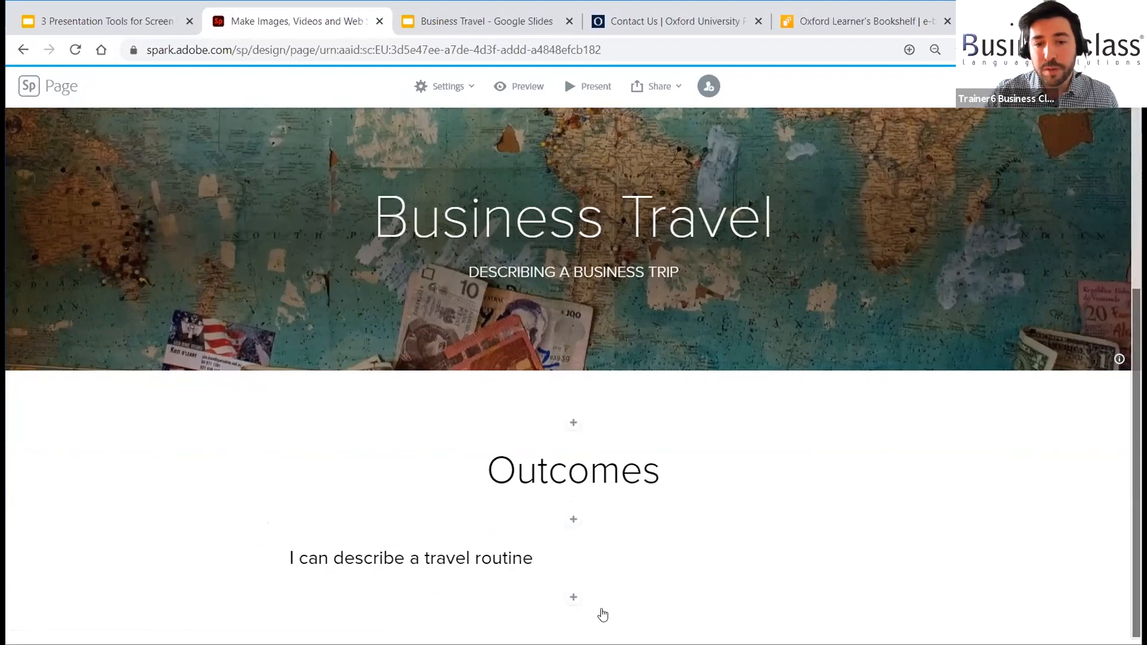
- Add another text block below the travel routine line reading "I can have a conversation the hotel clerk"
click(572, 597)
click(472, 563)
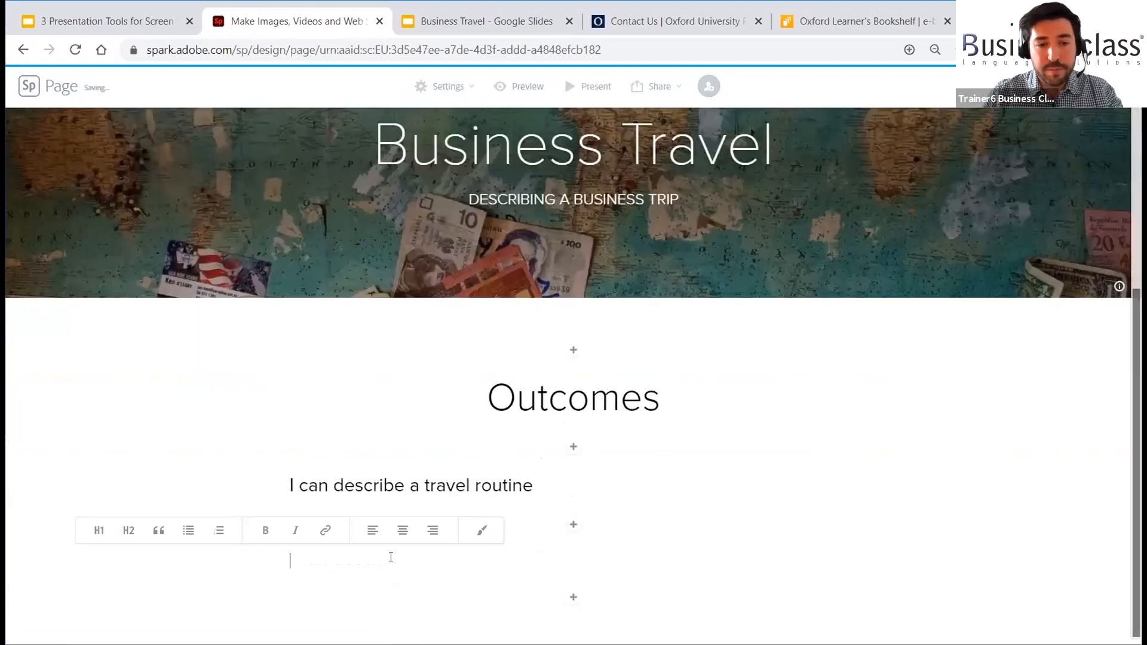
text(I ca)
key(BackSpace)
key(BackSpace)
key(BackSpace)
key(BackSpace)
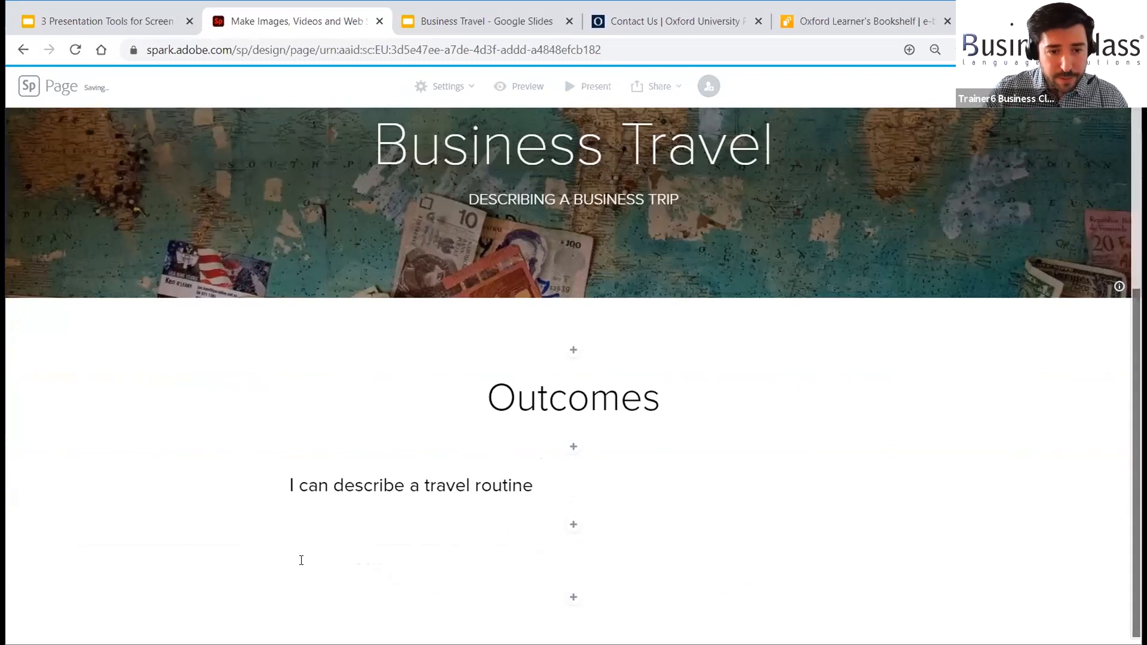
text(I can talk)
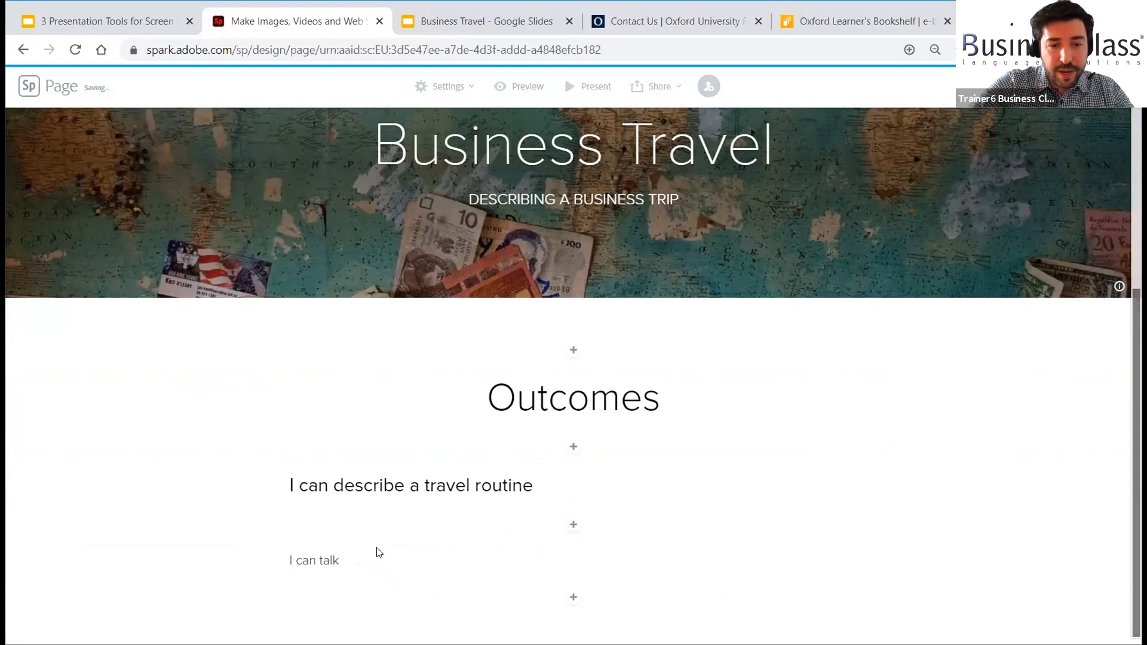
key(BackSpace)
key(BackSpace)
key(BackSpace)
key(BackSpace)
text(have)
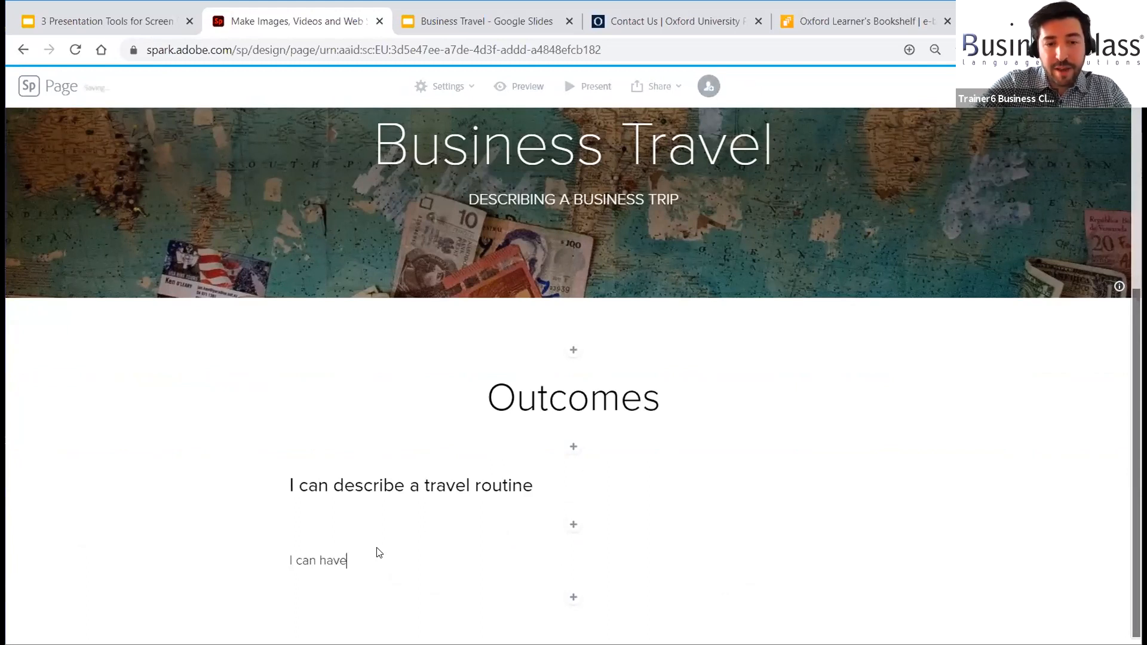
text( a conversation the hotel clerk)
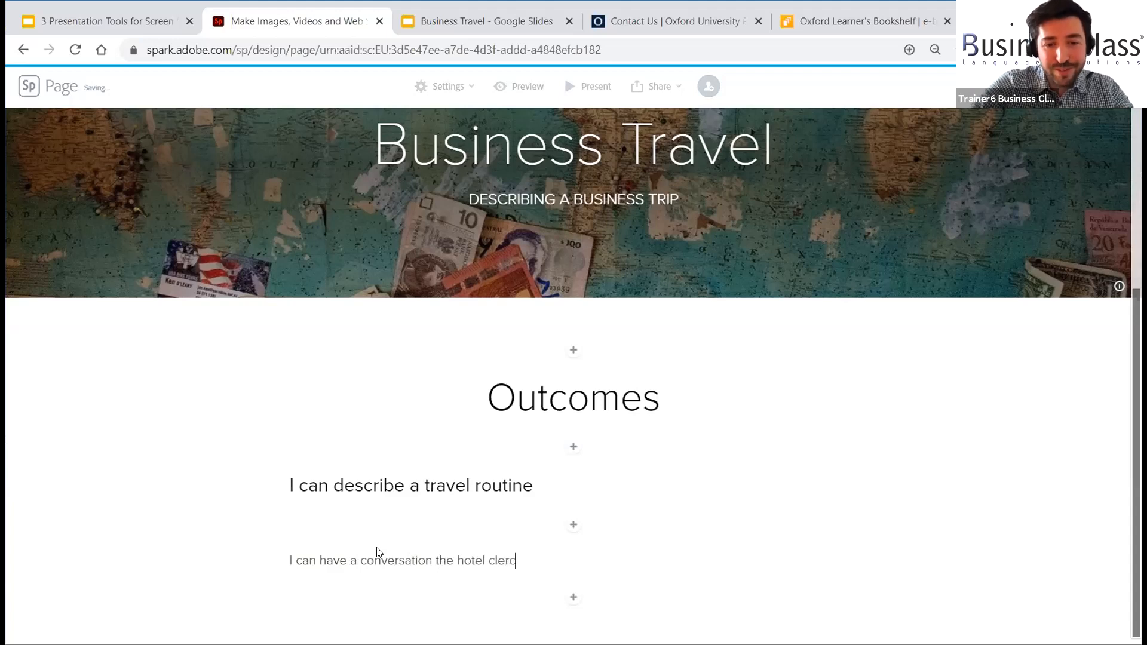
- Format the hotel clerk line as an H2 heading
double_click(358, 559)
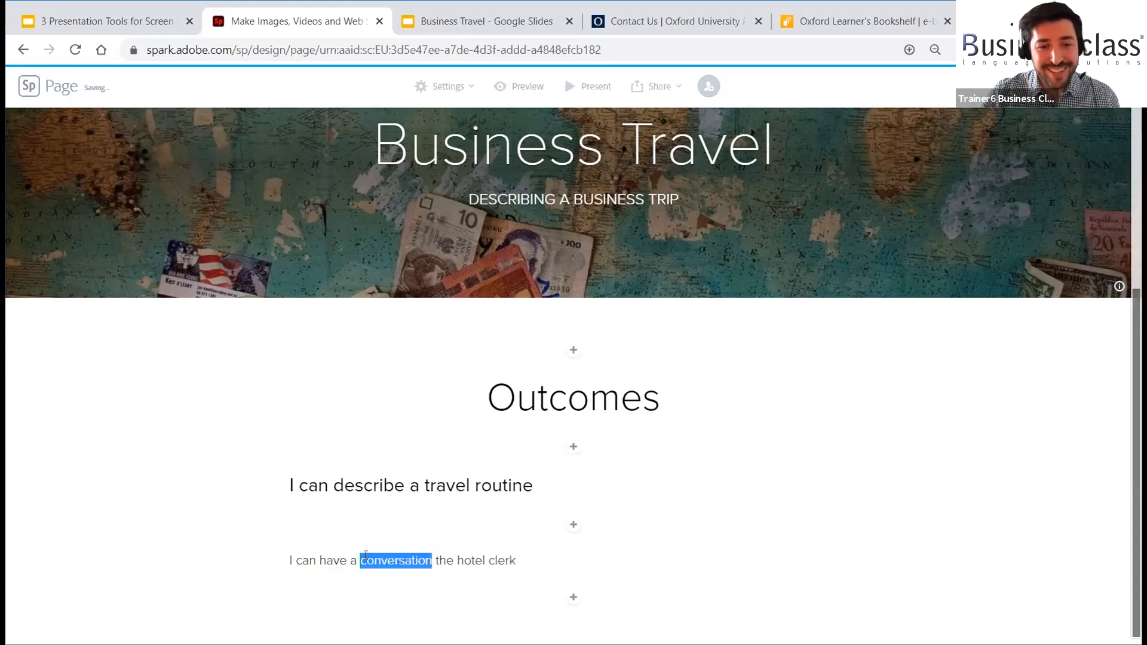
triple_click(359, 559)
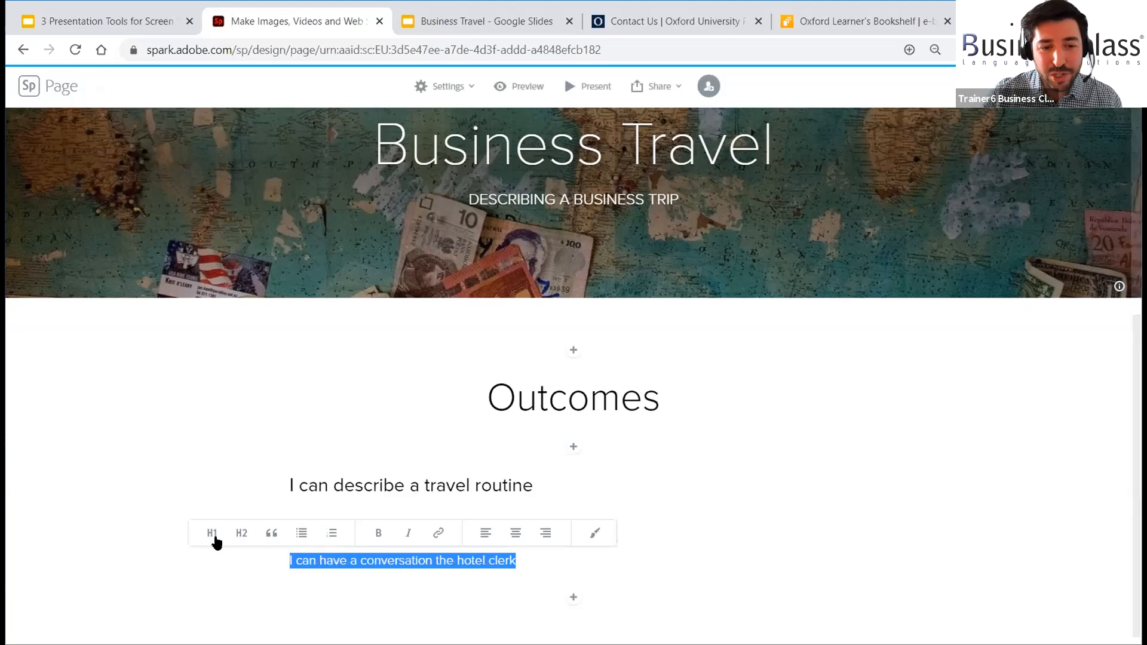
click(241, 533)
click(201, 458)
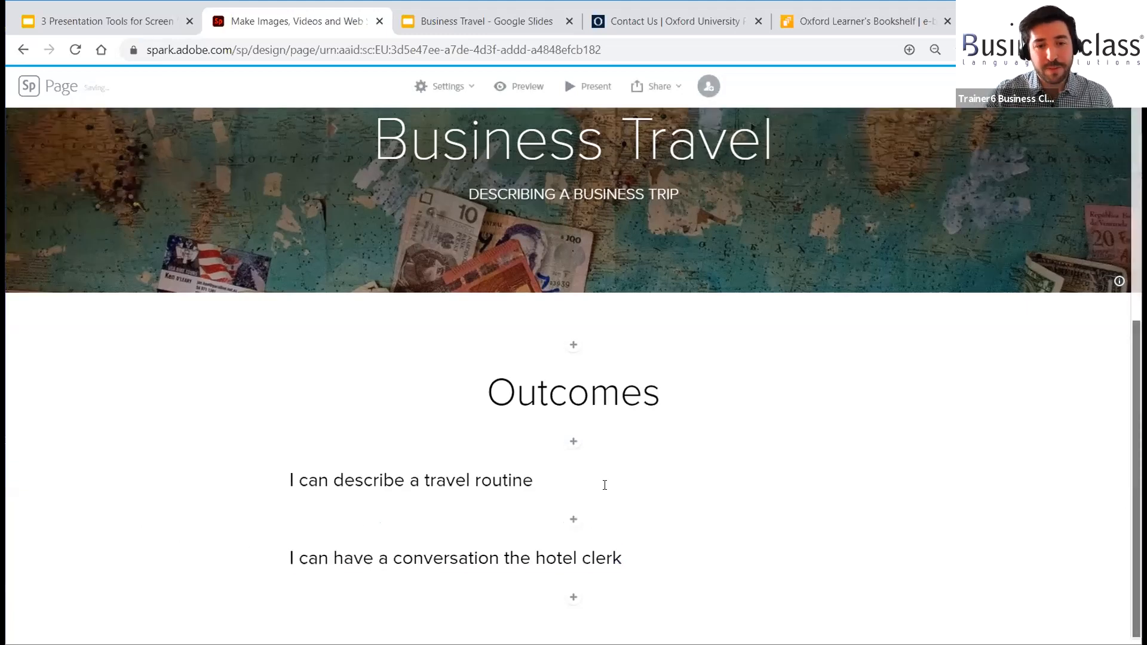
- Add a glideshow below the outcomes using the free photos of the Air Canada airplane and the seated man with a laptop
click(572, 598)
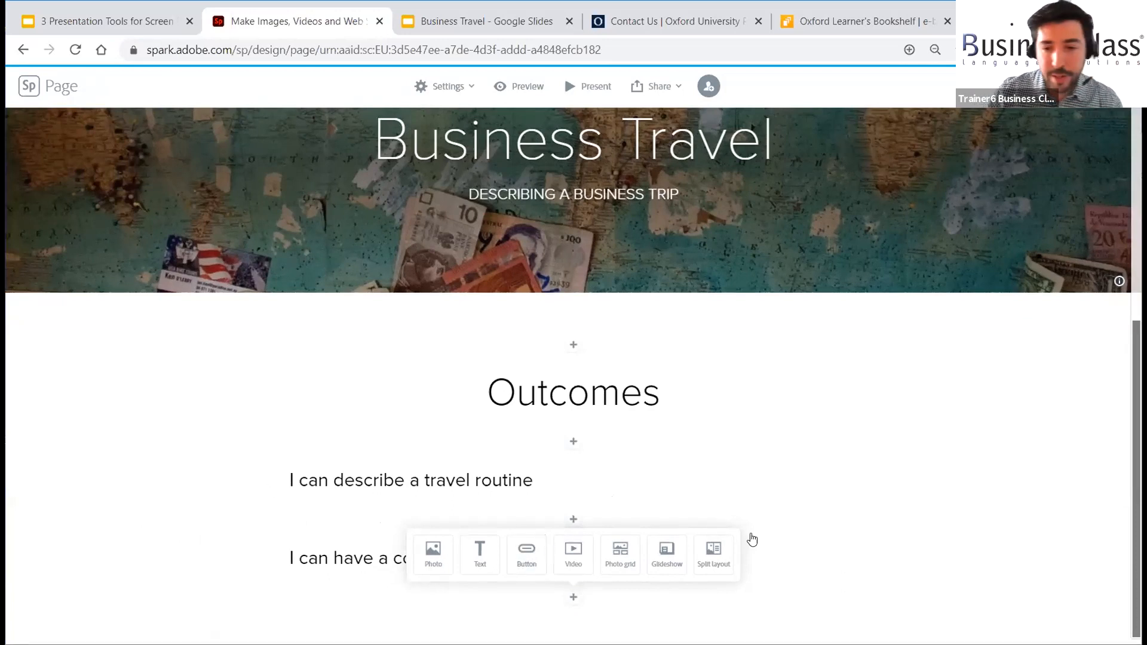
click(664, 555)
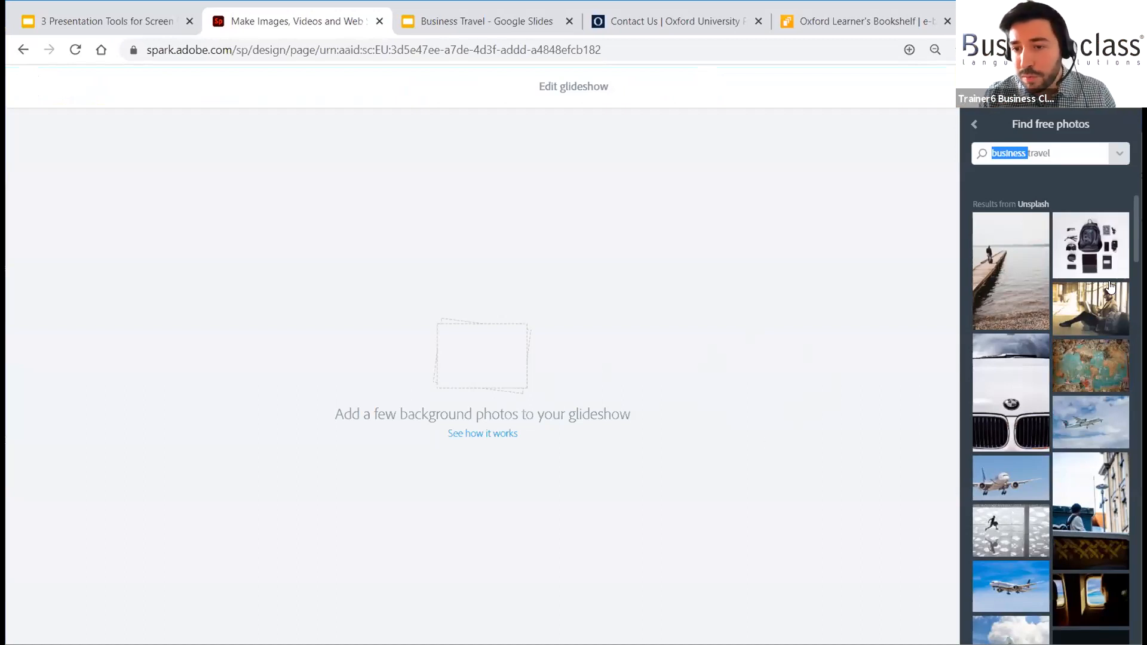
click(1015, 583)
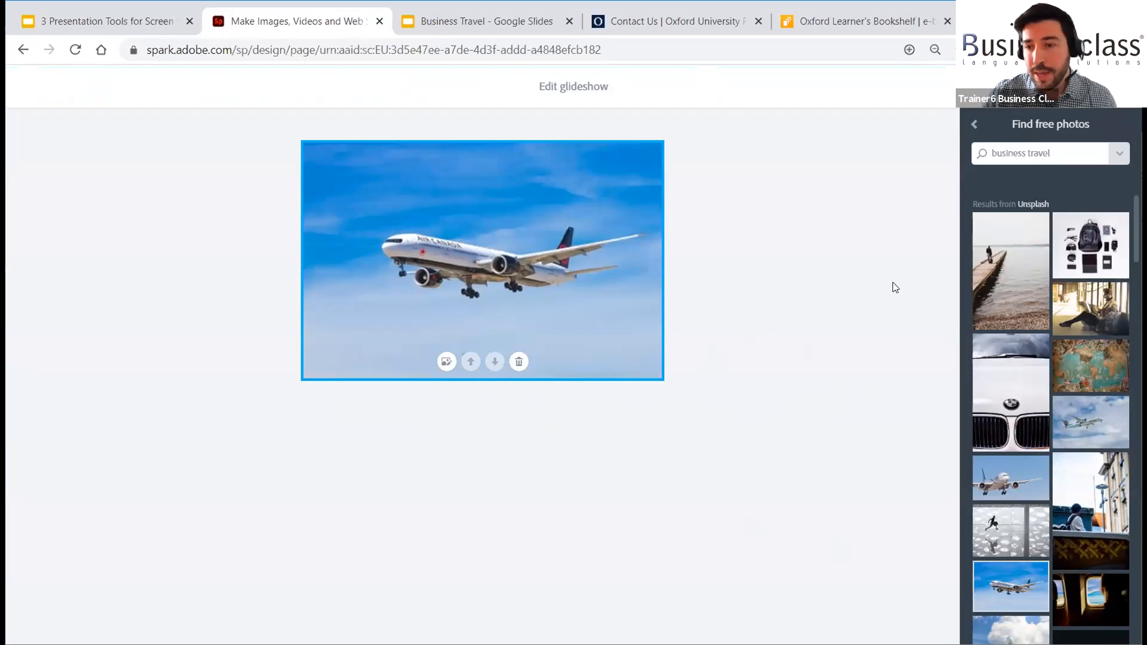
click(1092, 307)
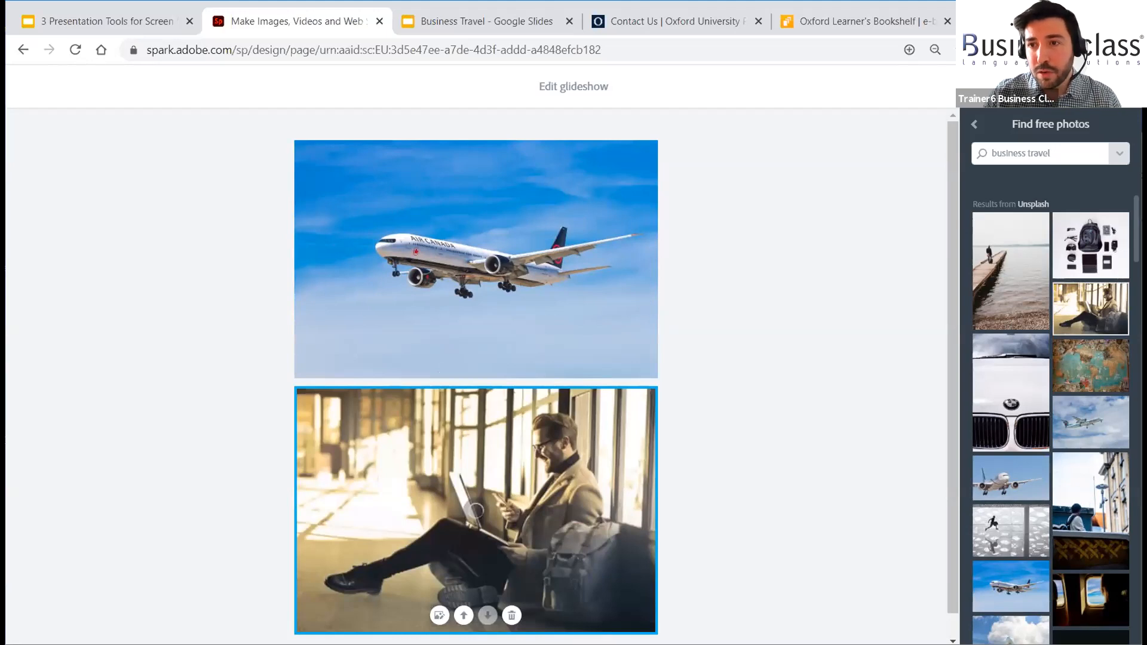
click(1112, 86)
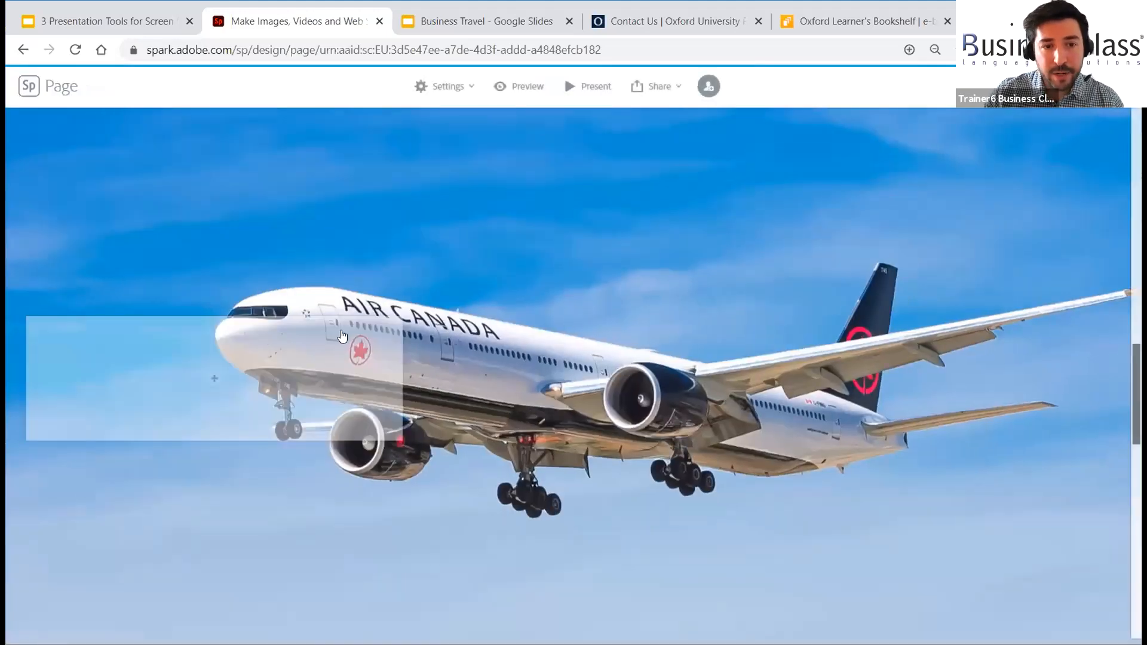
- Add the text "Do you travel for work?" over the glideshow's airplane photo and format it as an H1 heading
click(571, 382)
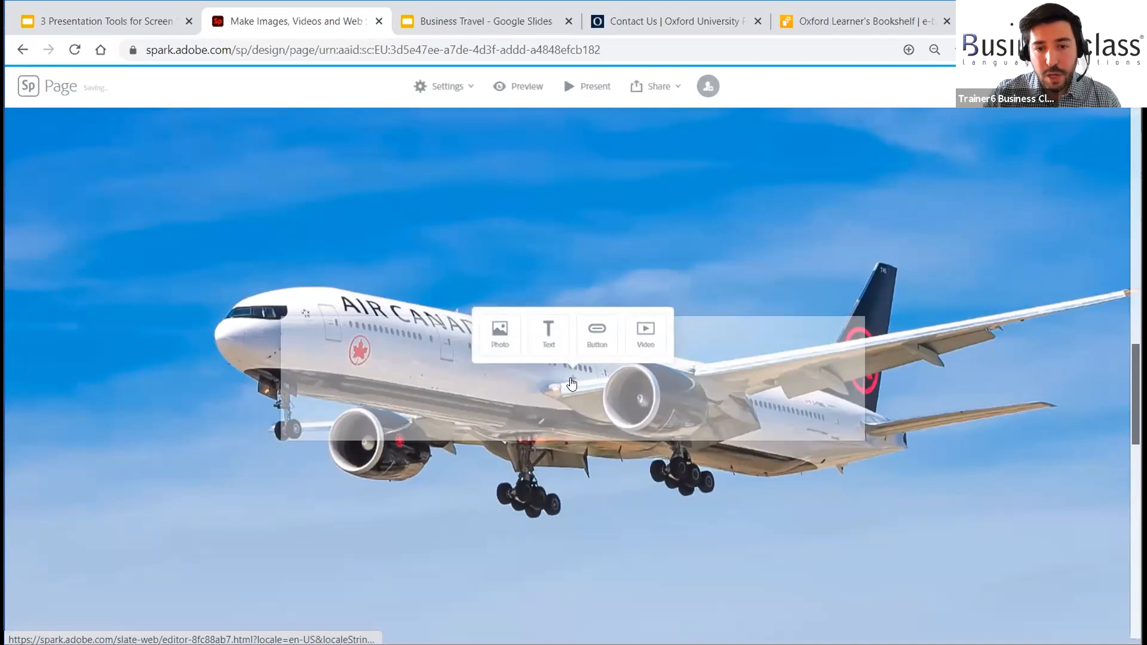
click(548, 338)
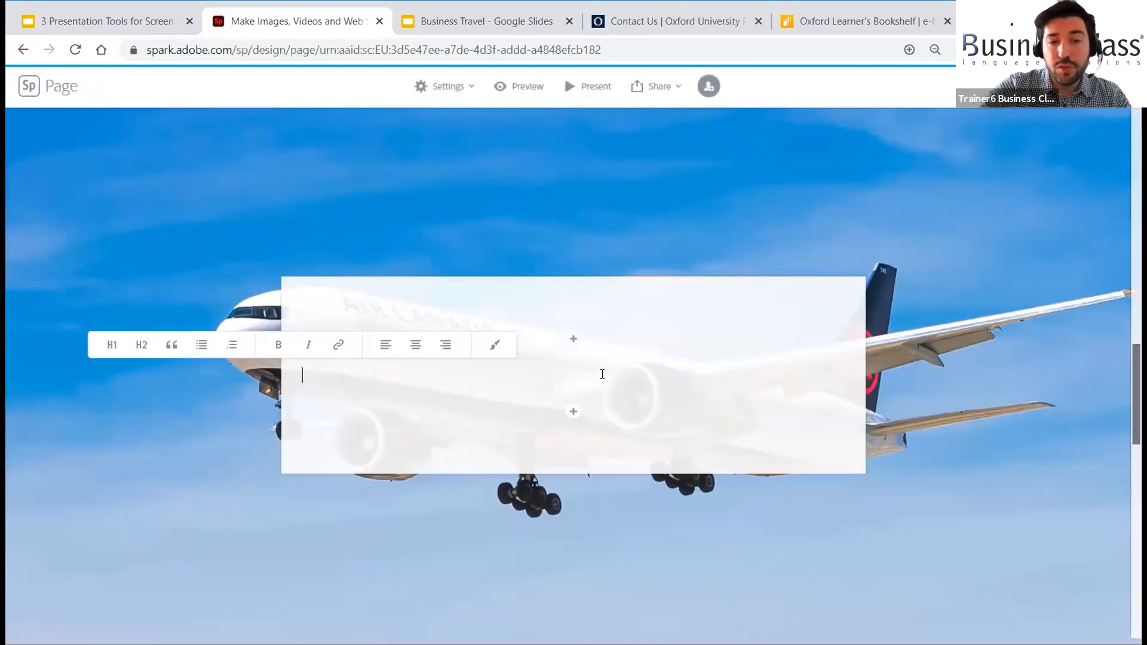
key(BackSpace)
text(Do you trafve)
key(BackSpace)
text(vel for work?)
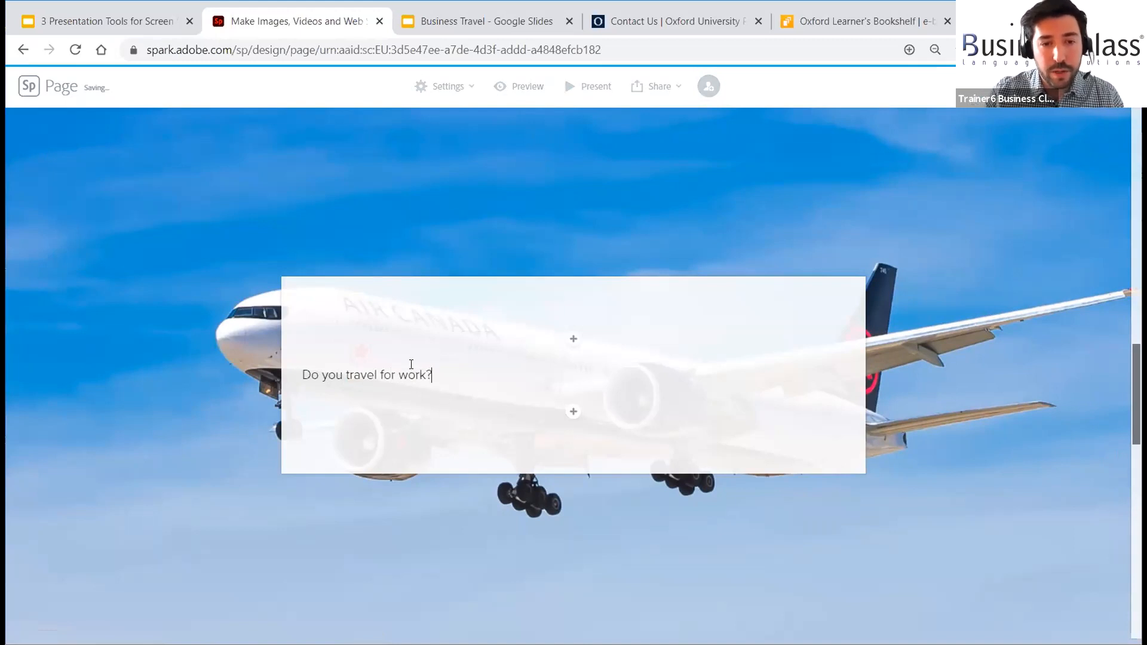
drag(432, 375, 301, 375)
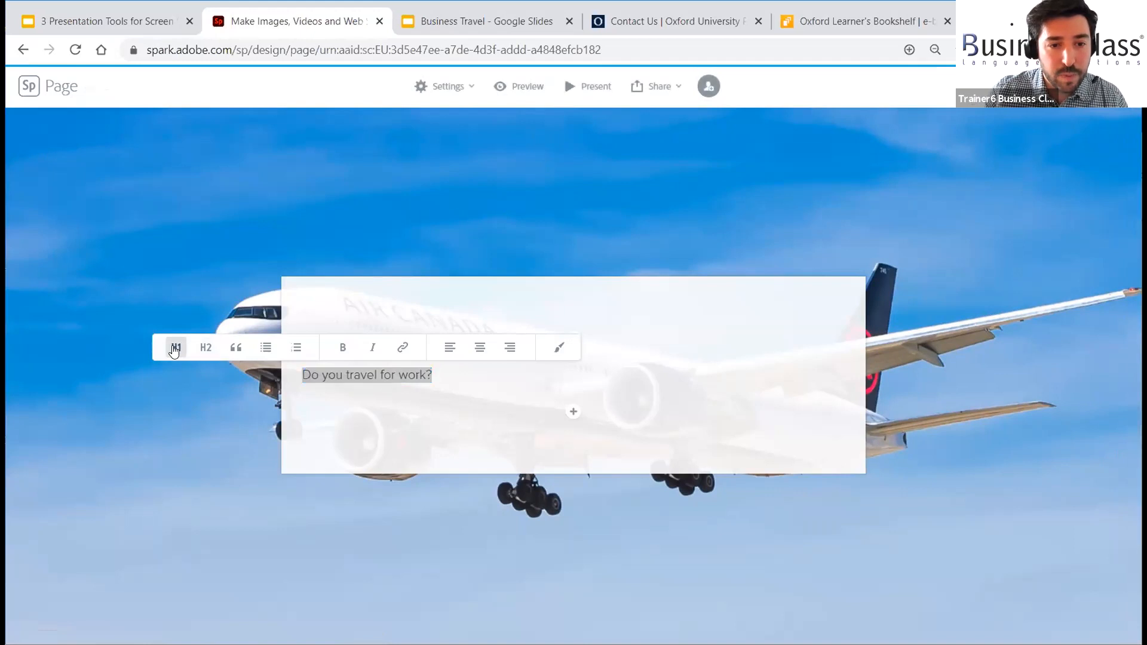
click(174, 349)
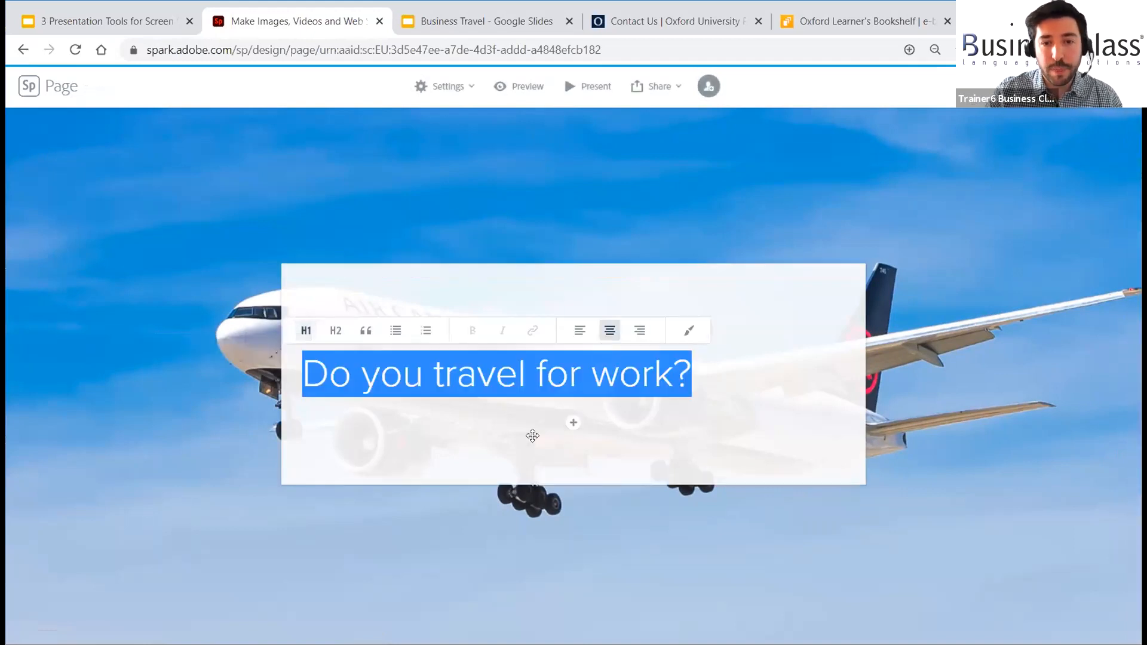
click(474, 540)
- Examine the glideshow's transition from the airplane photo to the photo of the man with a laptop
click(894, 420)
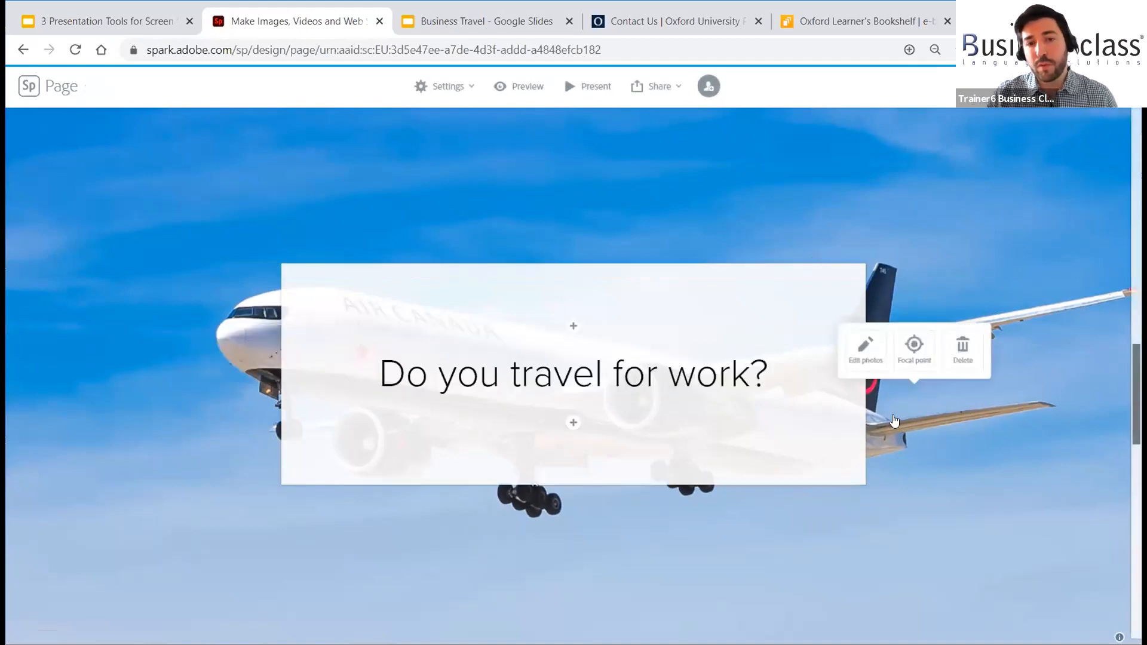
click(427, 563)
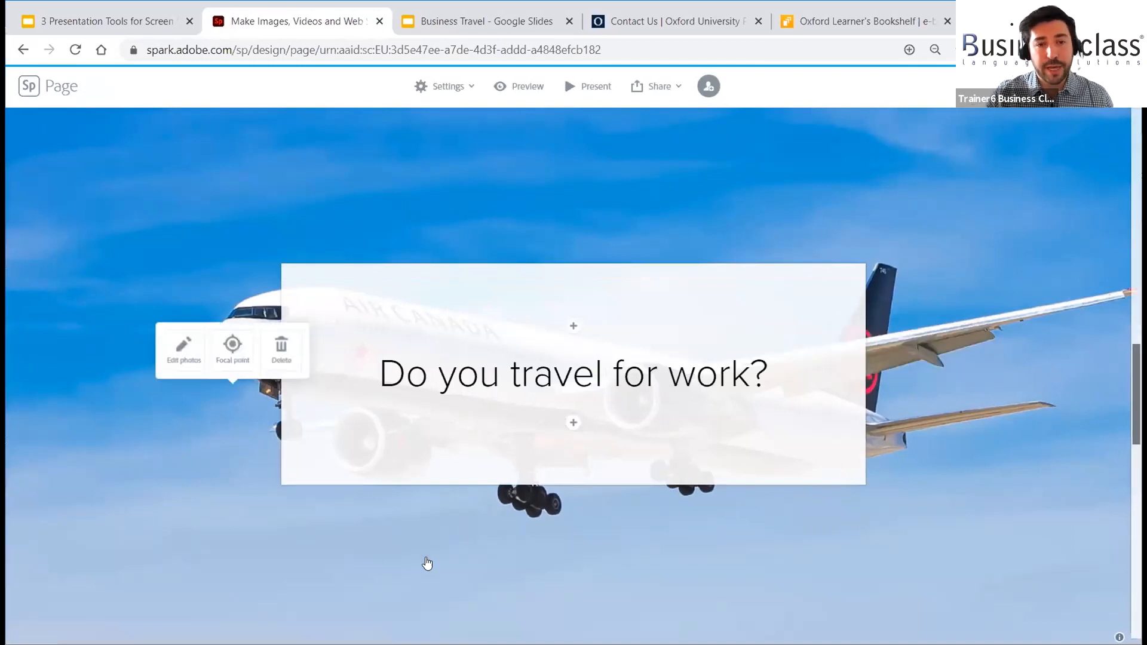
scroll(866, 552, down, 5)
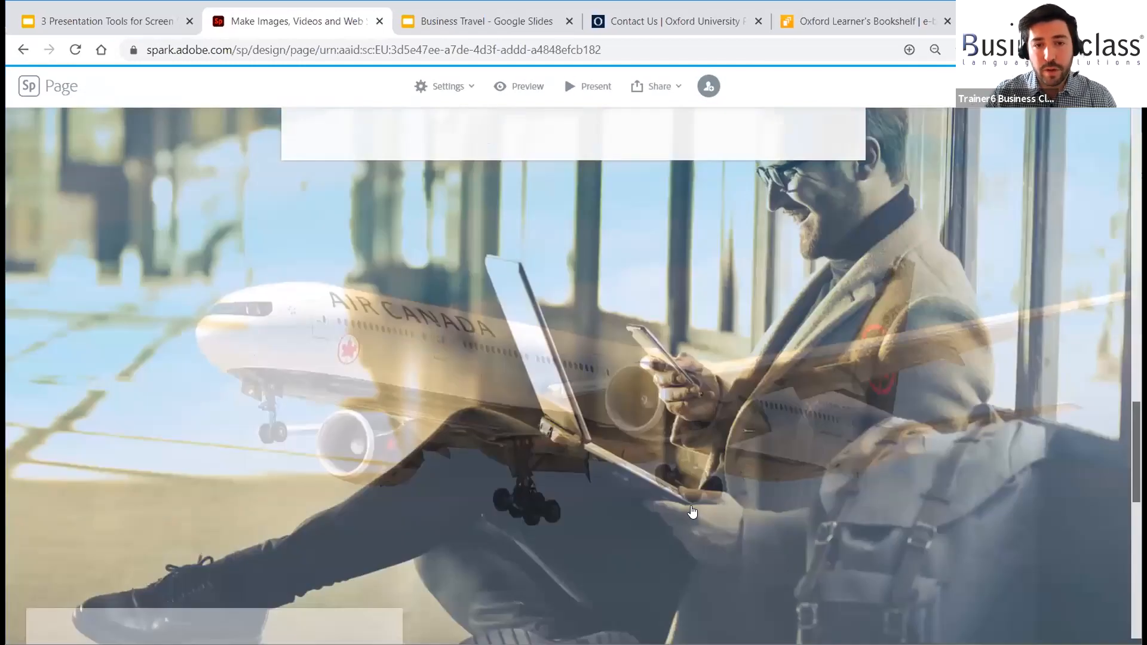
scroll(691, 507, up, 8)
scroll(692, 504, down, 7)
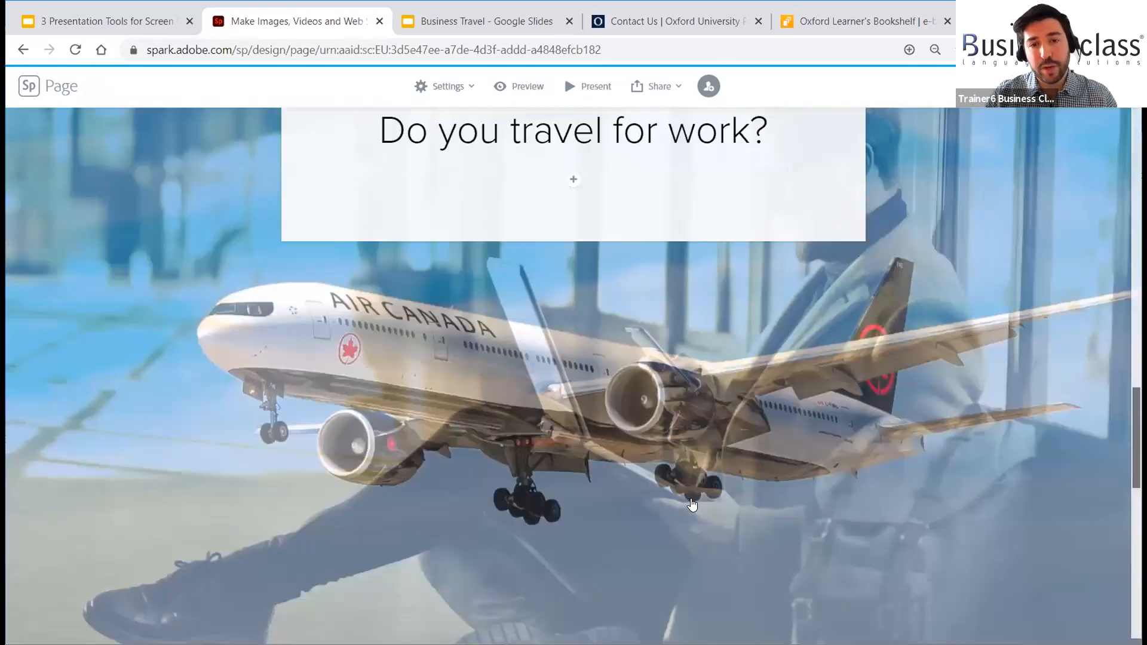
- Add the text "What do you hate / love about travelling?" over the lower part of the glideshow's photo of the man with a laptop
scroll(692, 504, down, 5)
scroll(418, 496, up, 1)
drag(302, 484, 696, 346)
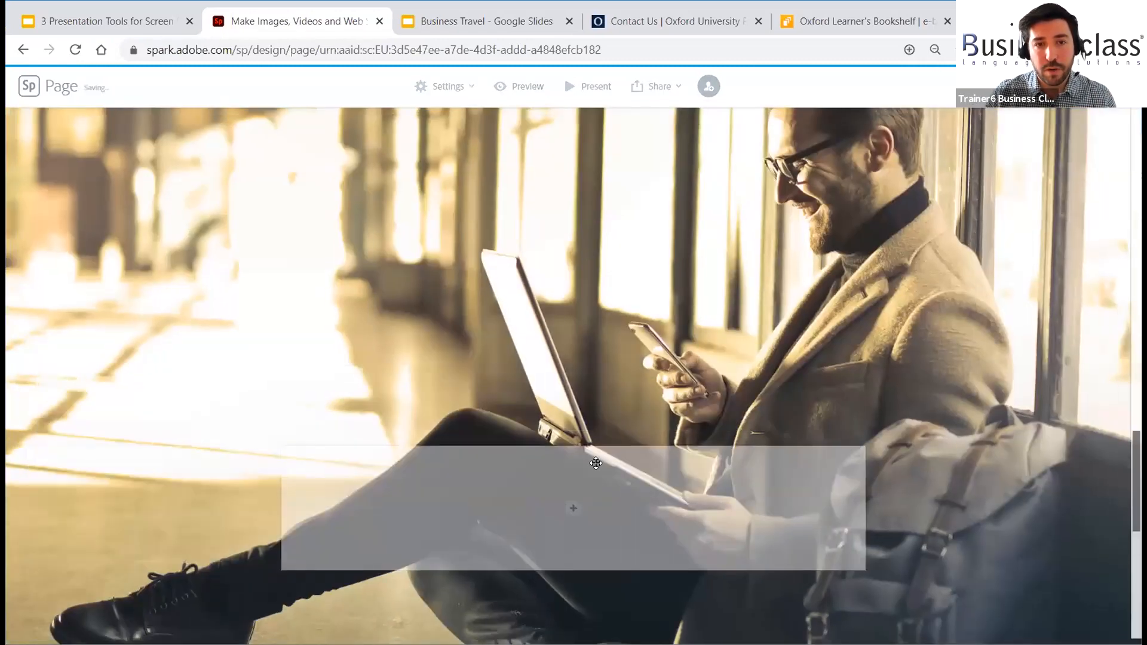
click(573, 507)
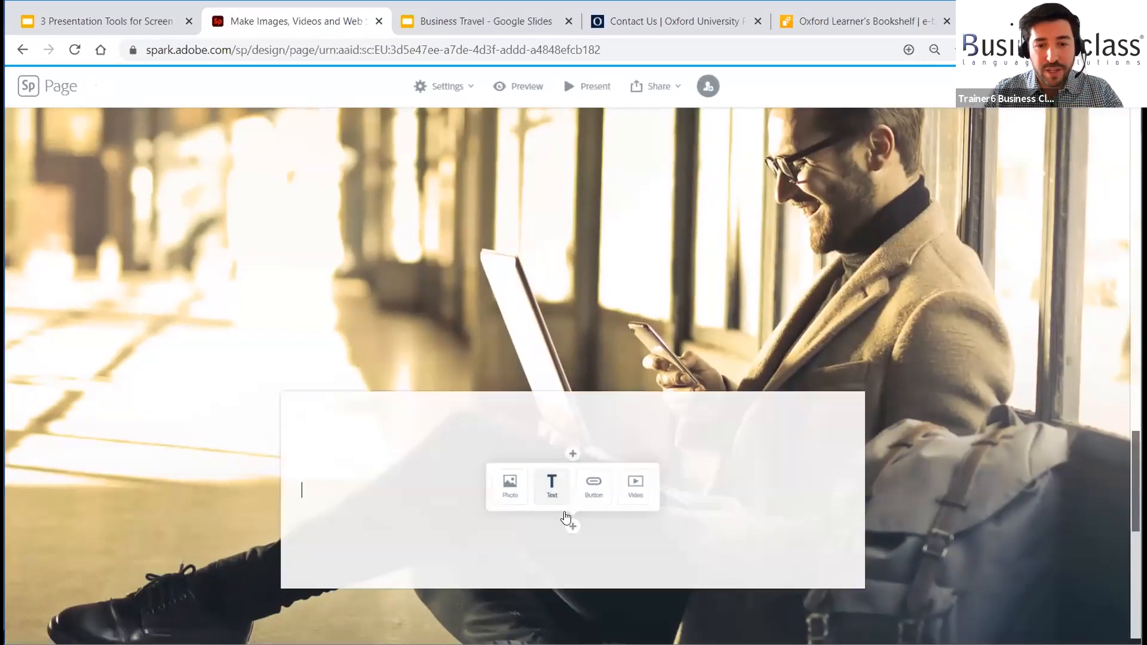
click(552, 487)
text(What do you hate / love about travelling?)
- Format the question about hating or loving travelling as a centred H1 heading
triple_click(457, 490)
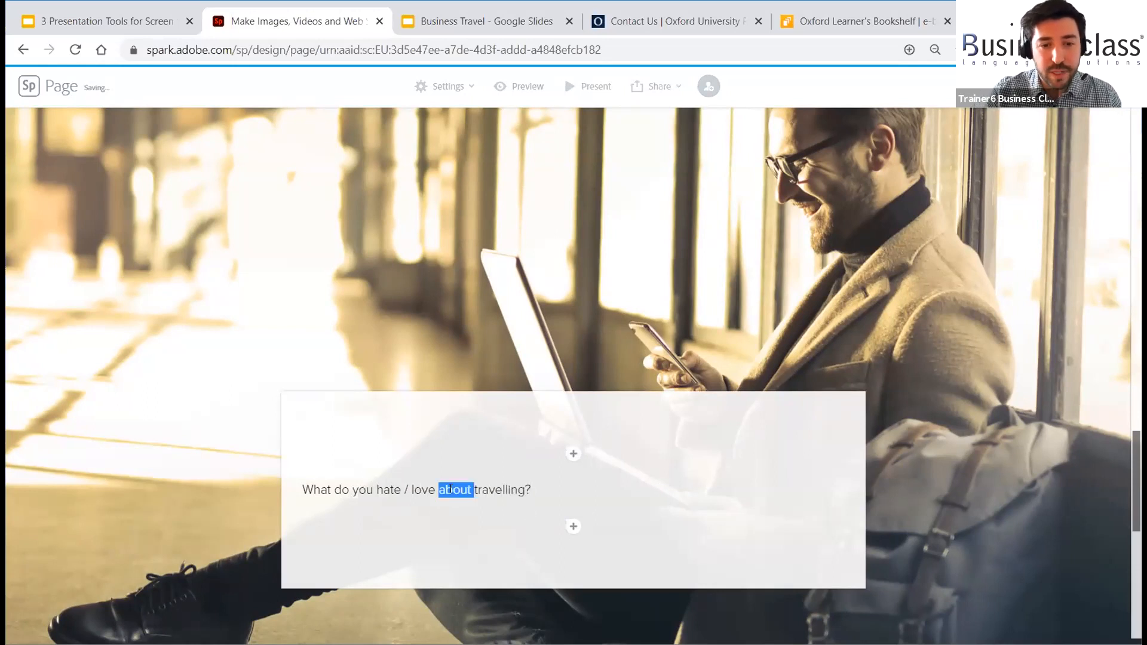
click(226, 462)
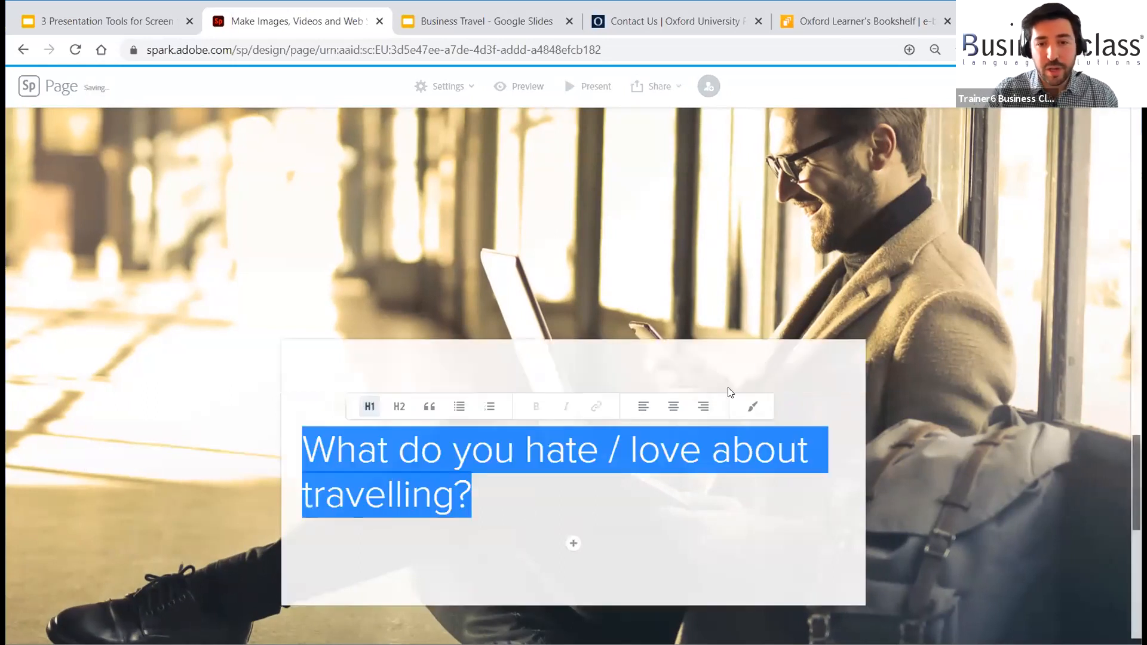
click(402, 251)
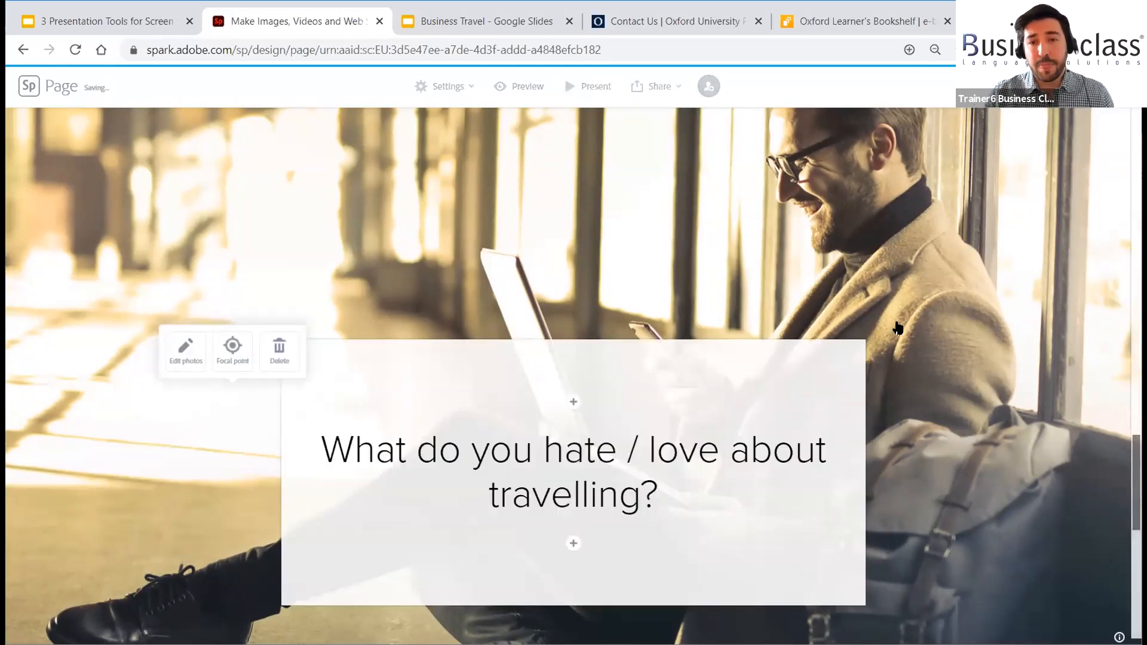
- Insert a video block below the glideshow, ready for an embedded video link
scroll(877, 323, down, 5)
scroll(876, 322, up, 16)
scroll(866, 342, down, 17)
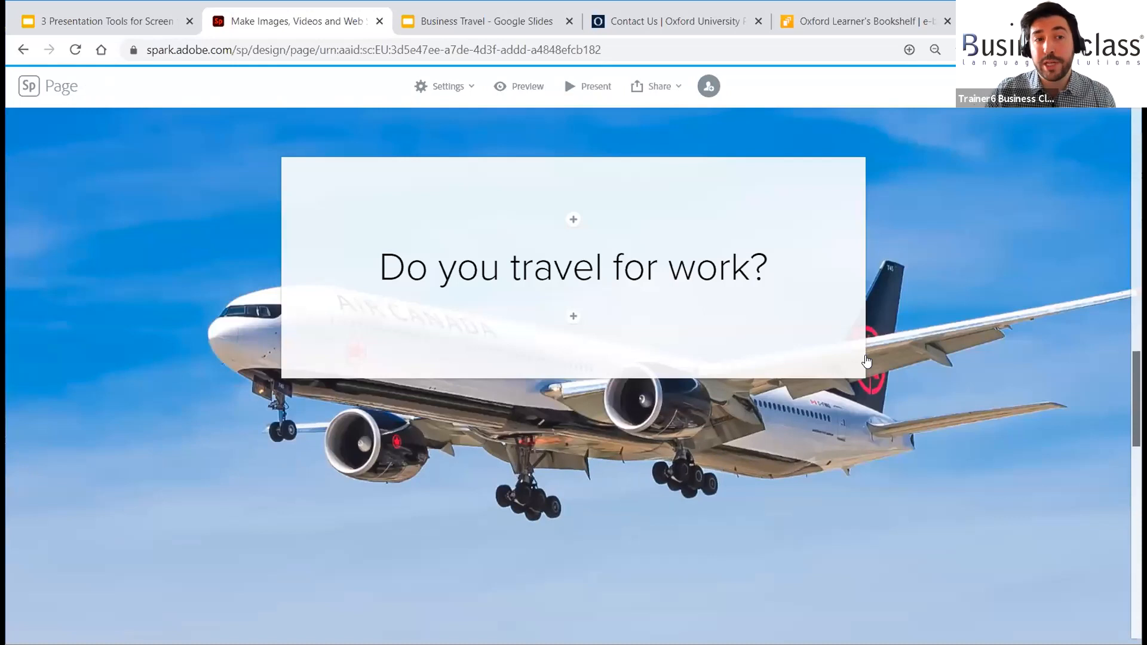
scroll(852, 361, down, 5)
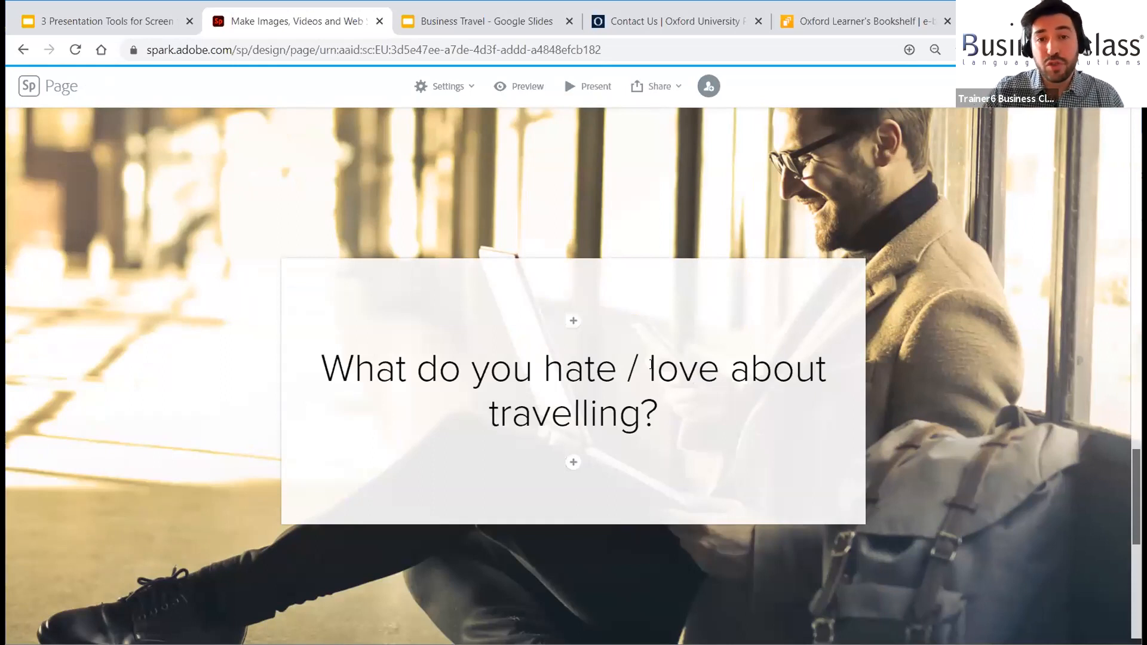
scroll(313, 391, down, 5)
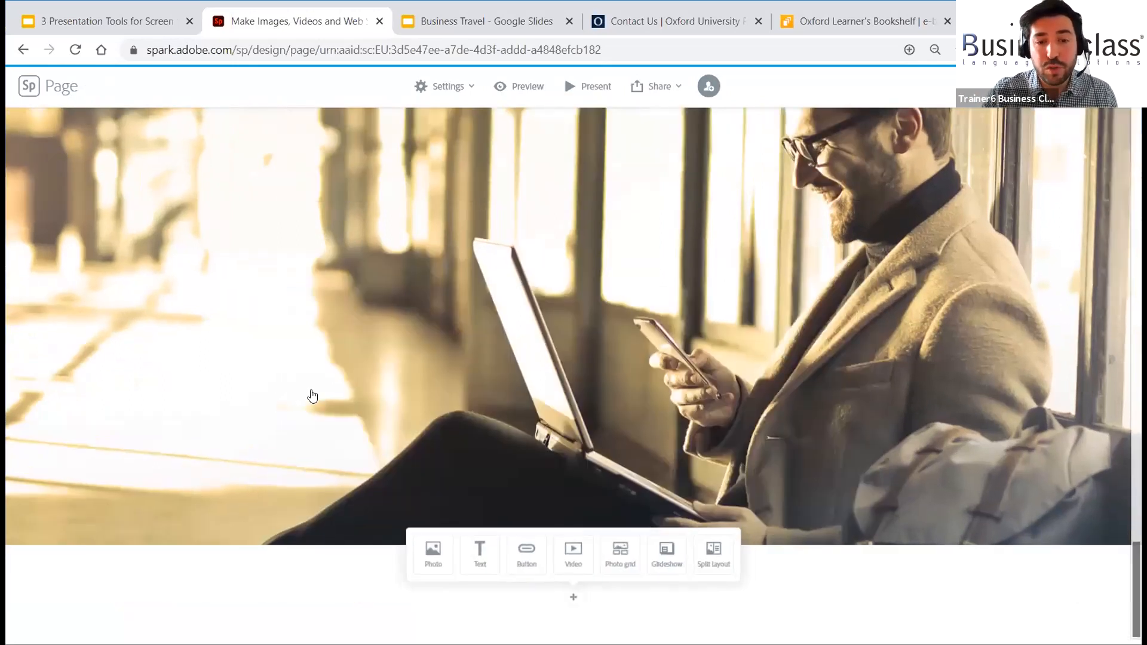
click(568, 561)
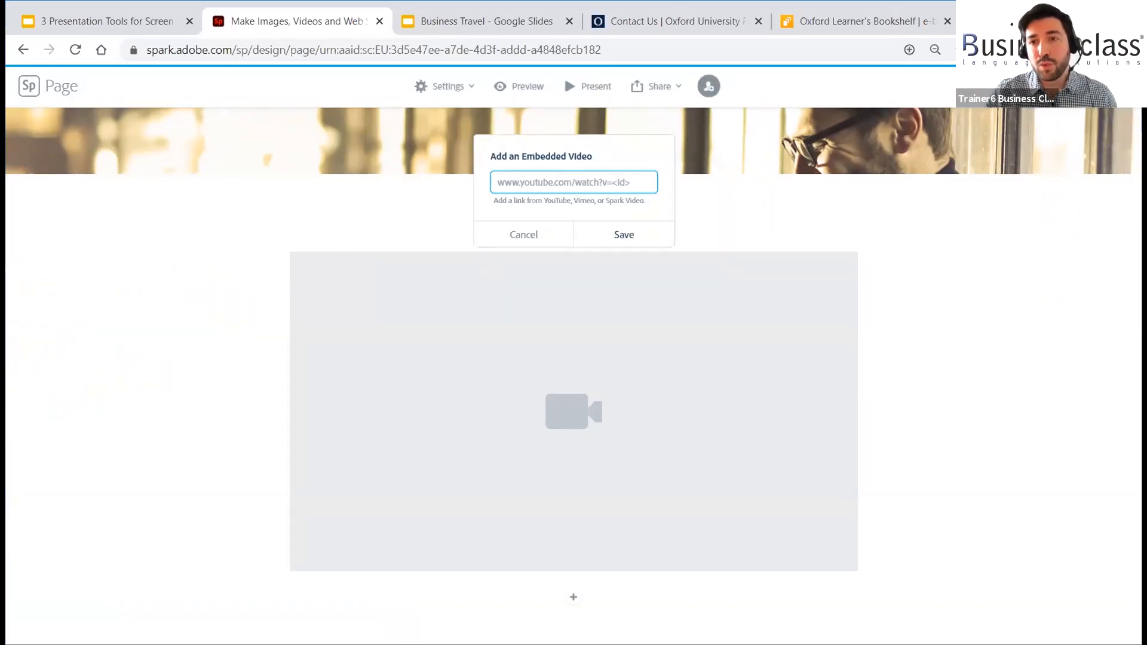
- Open youtube.com in a new browser tab
key(ctrl+t)
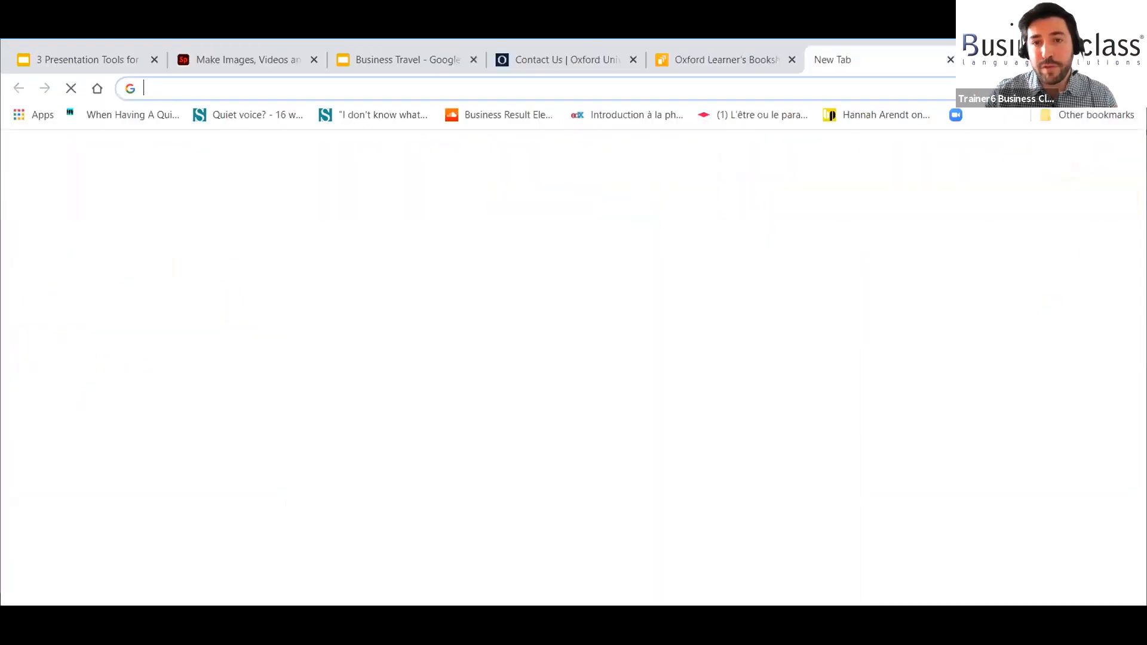
text(youtube.com)
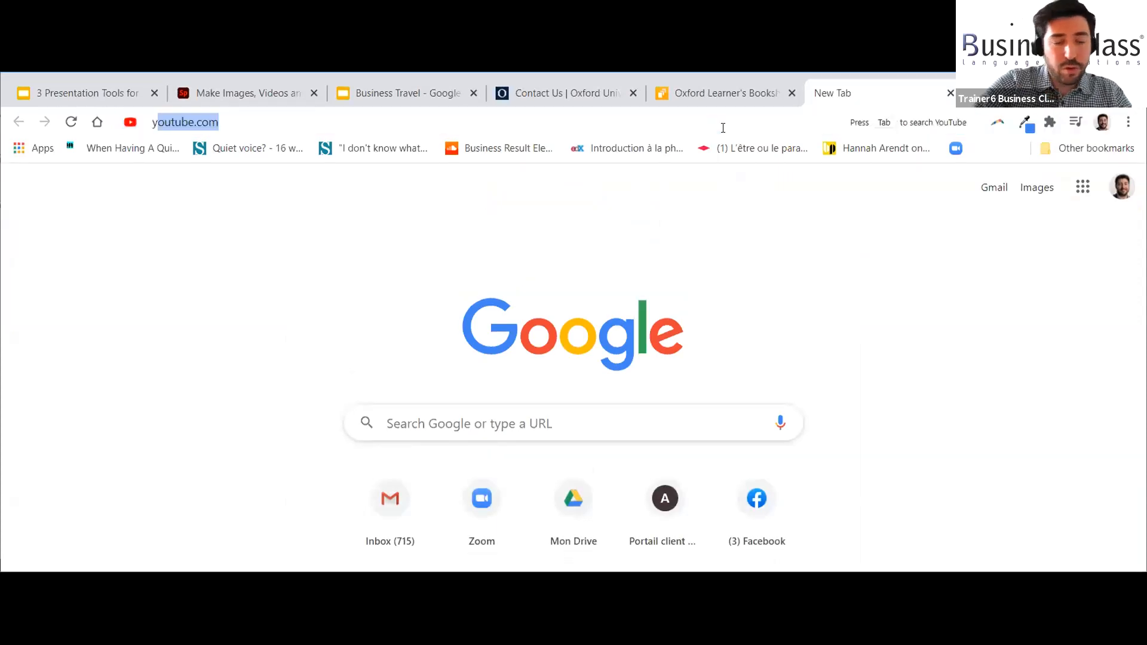
key(Return)
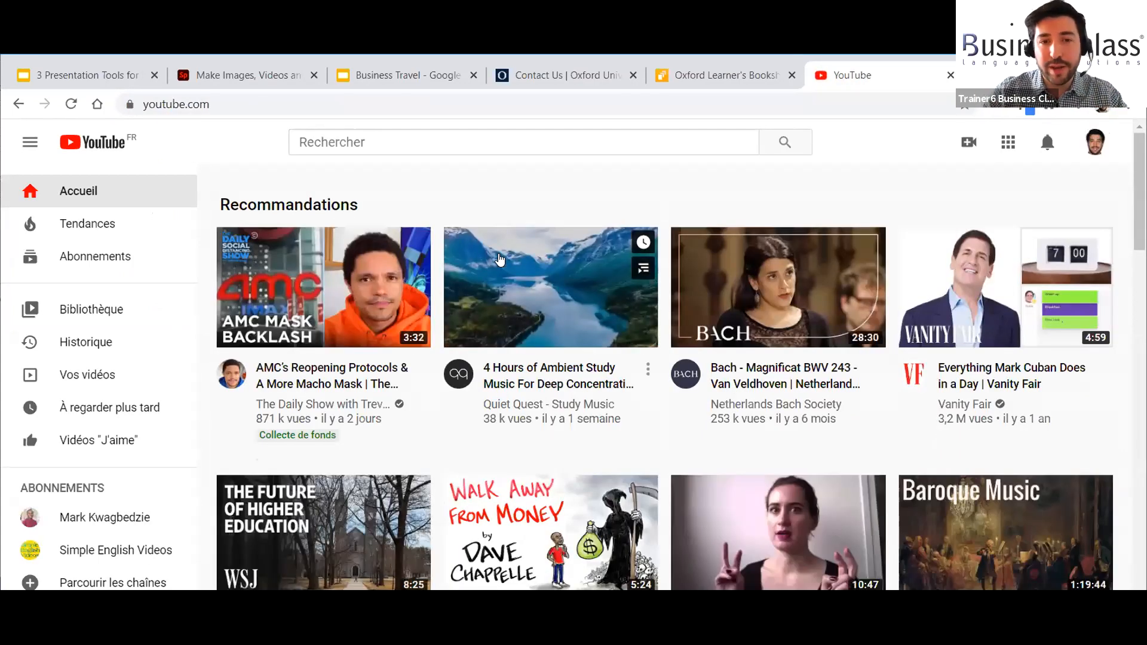
- Search YouTube for "top travel cities"
click(365, 137)
text(t)
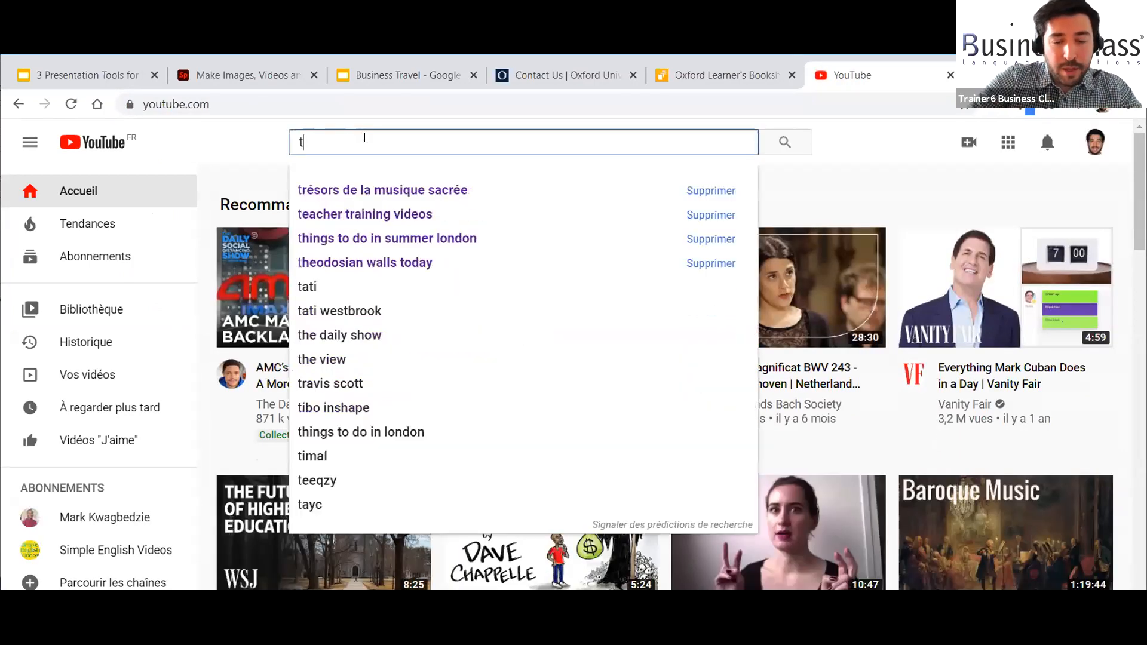
text(op cit)
key(BackSpace)
key(BackSpace)
key(BackSpace)
text(travel cities)
key(Return)
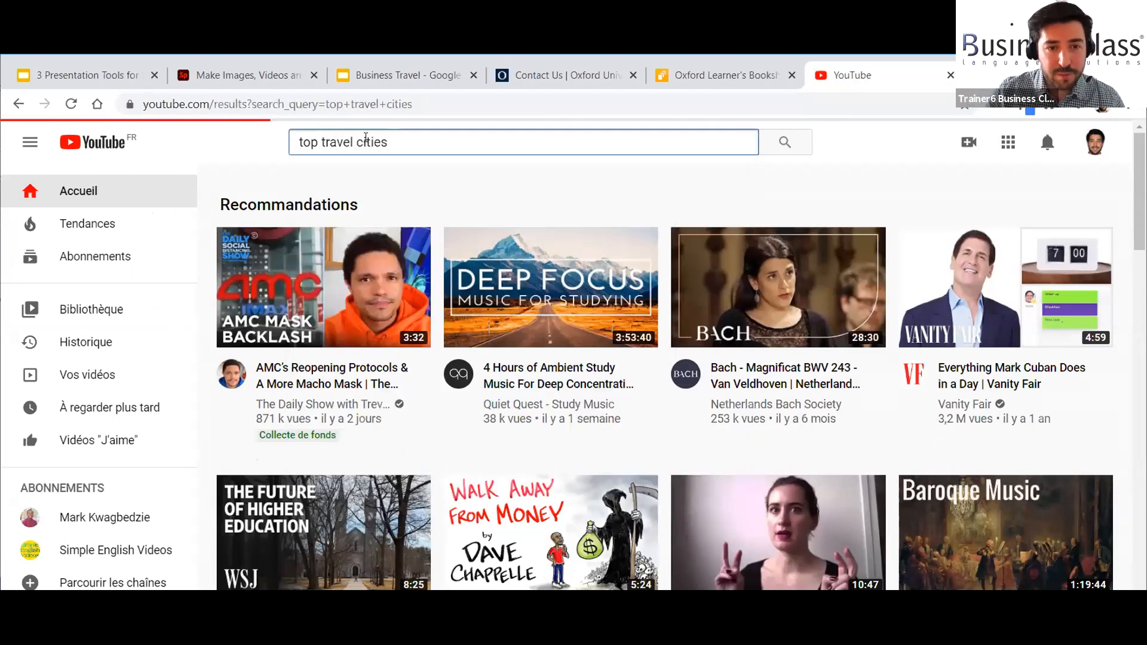
- Copy the link address of the video "Top 10 Must-Visit Cities Around the World" from the search results
mouse_move(540, 235)
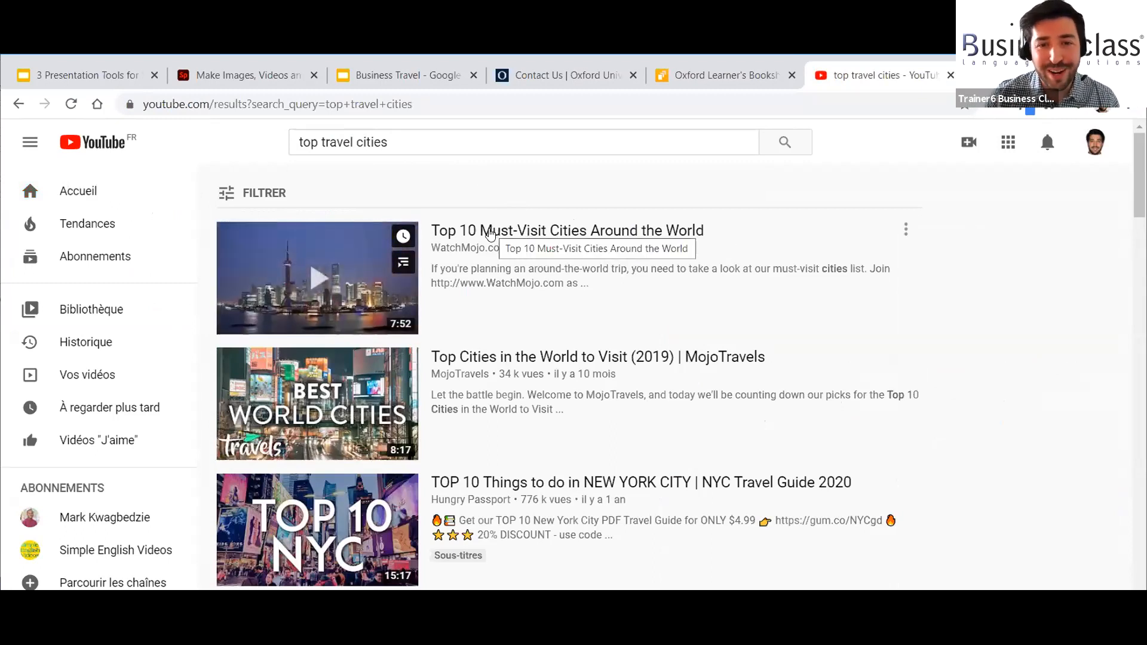
right_click(490, 233)
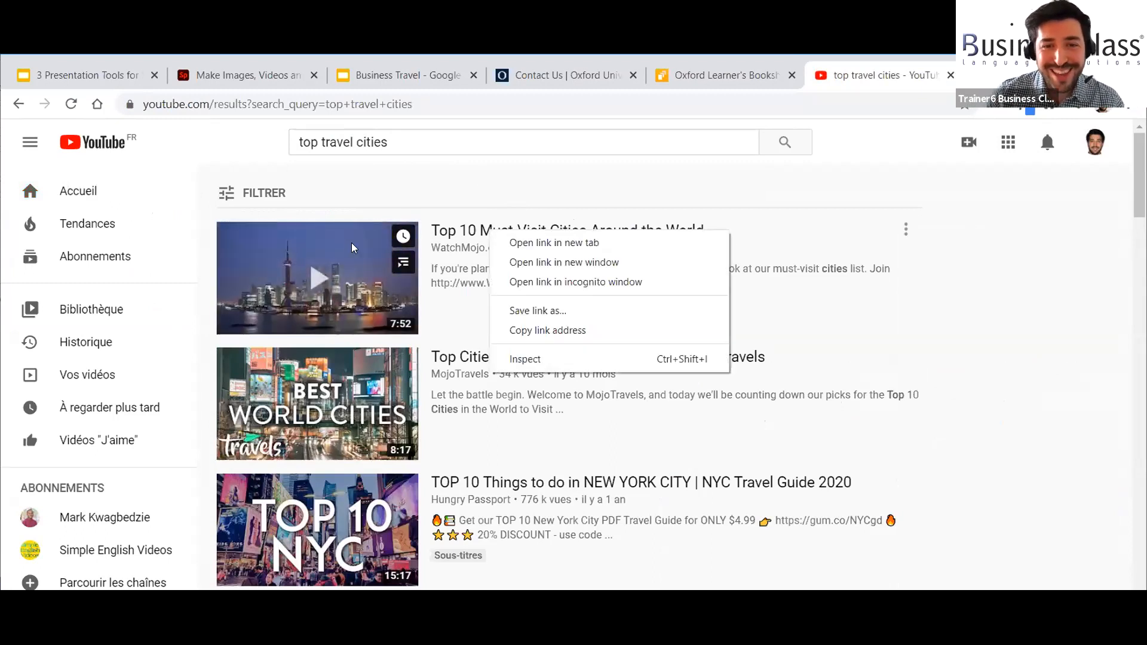
click(571, 332)
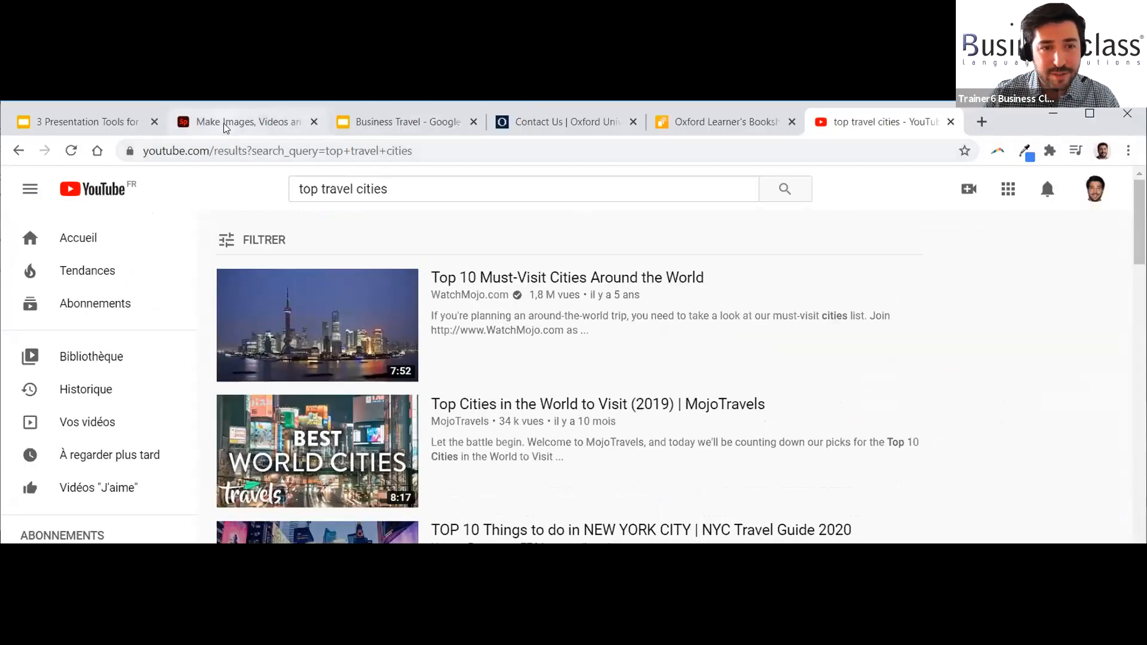
- Switch back to the Adobe Spark page and embed the video by pasting and saving its copied YouTube link
click(227, 75)
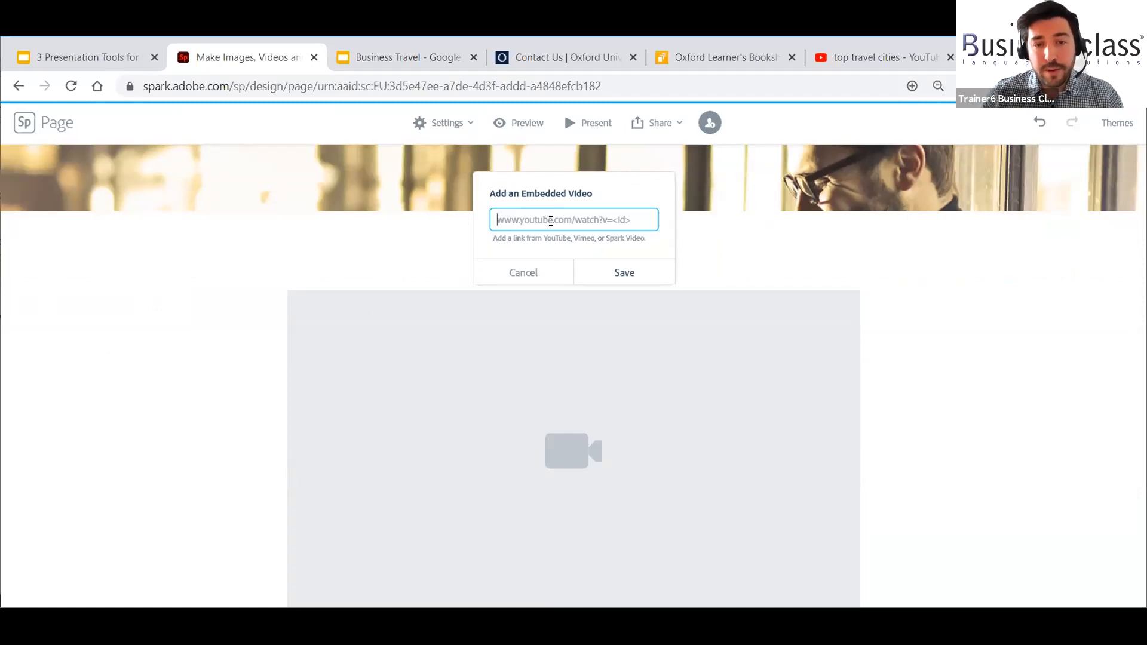
key(ctrl+v)
click(623, 273)
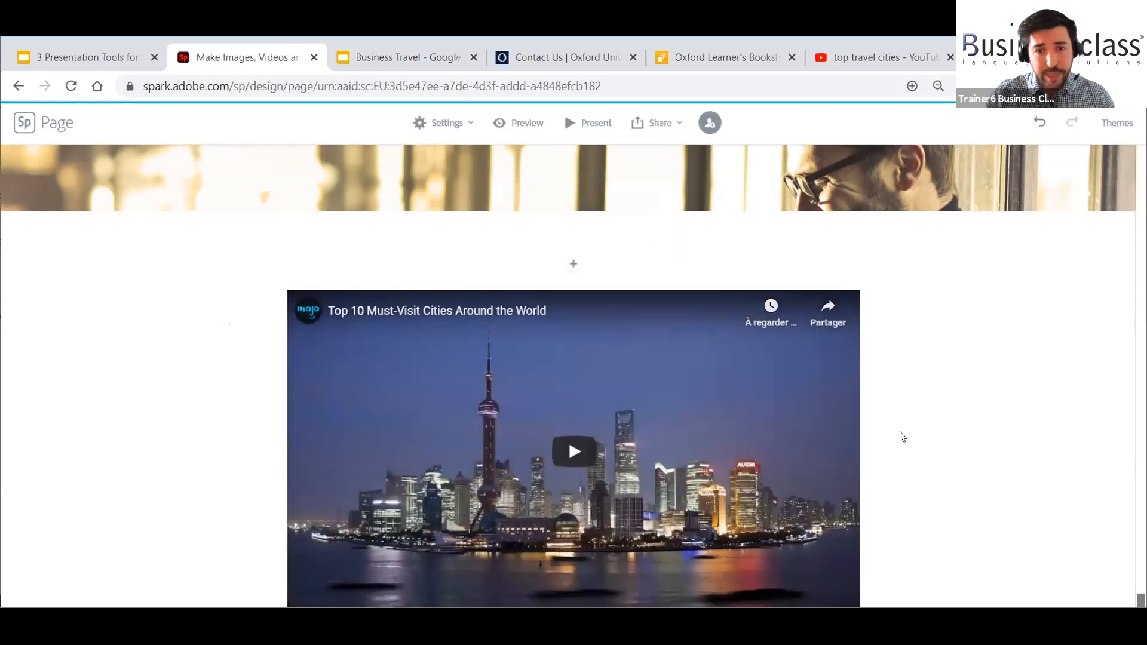
- Add a quote-formatted text block below the embedded video reading "Which is your favourite city?"
scroll(957, 500, up, 8)
scroll(959, 480, down, 8)
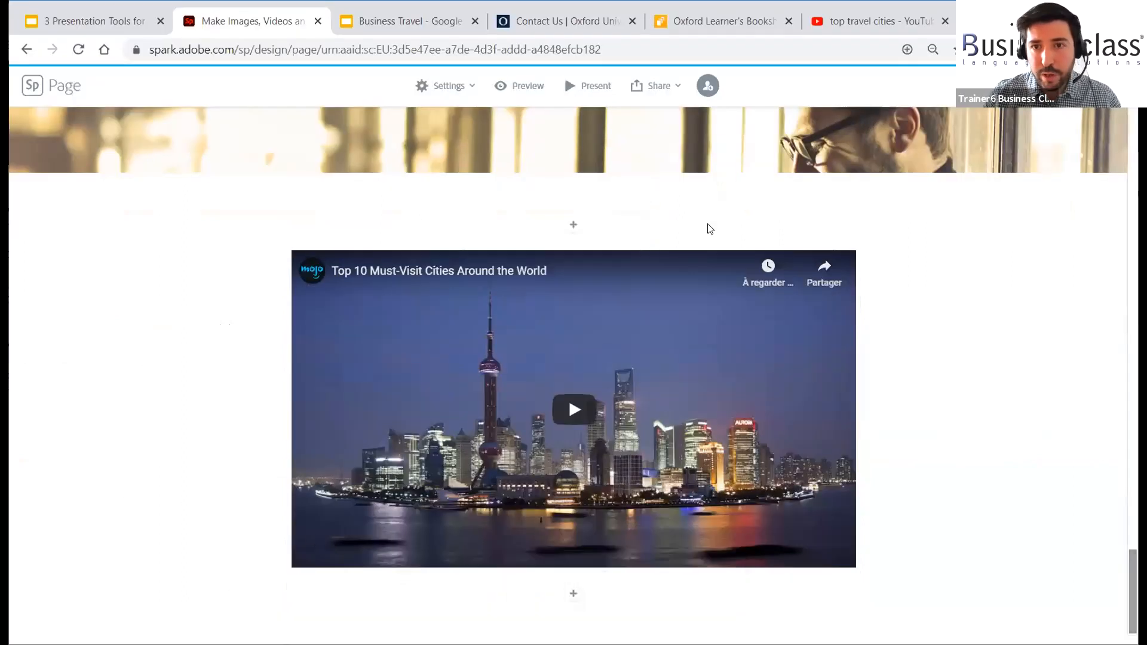
click(573, 593)
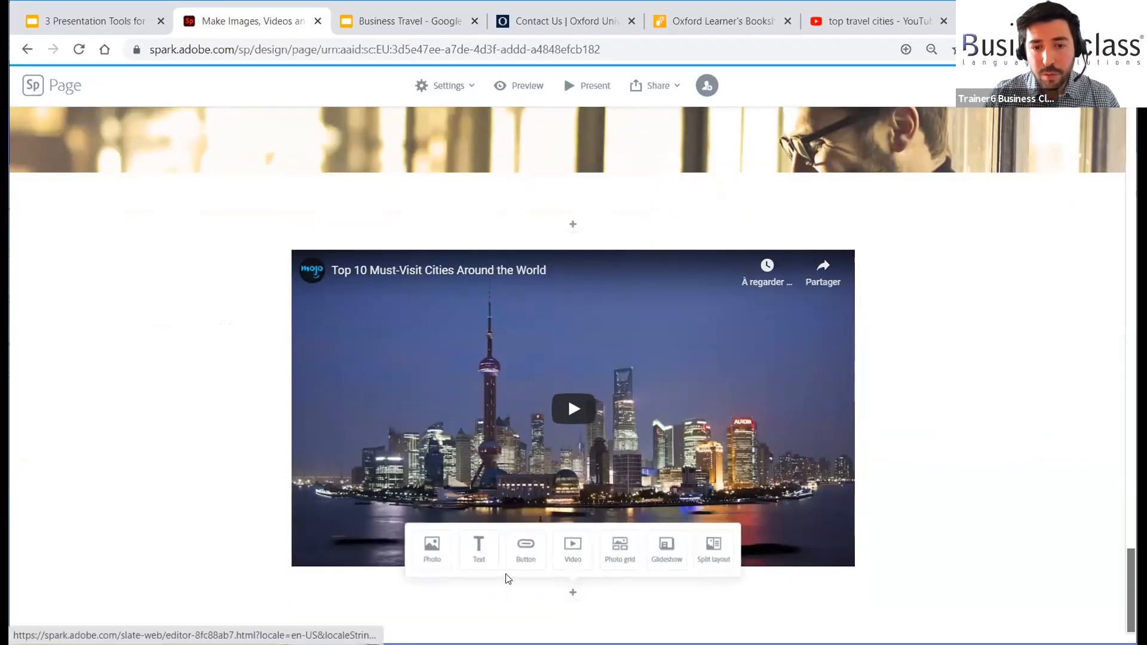
click(475, 554)
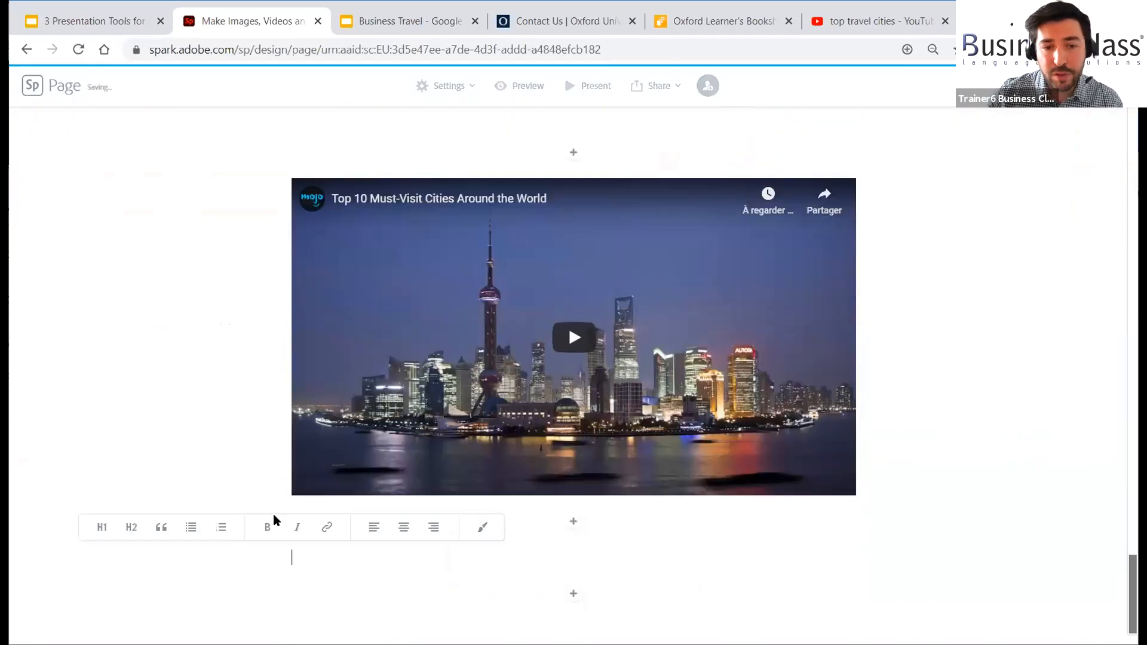
click(160, 528)
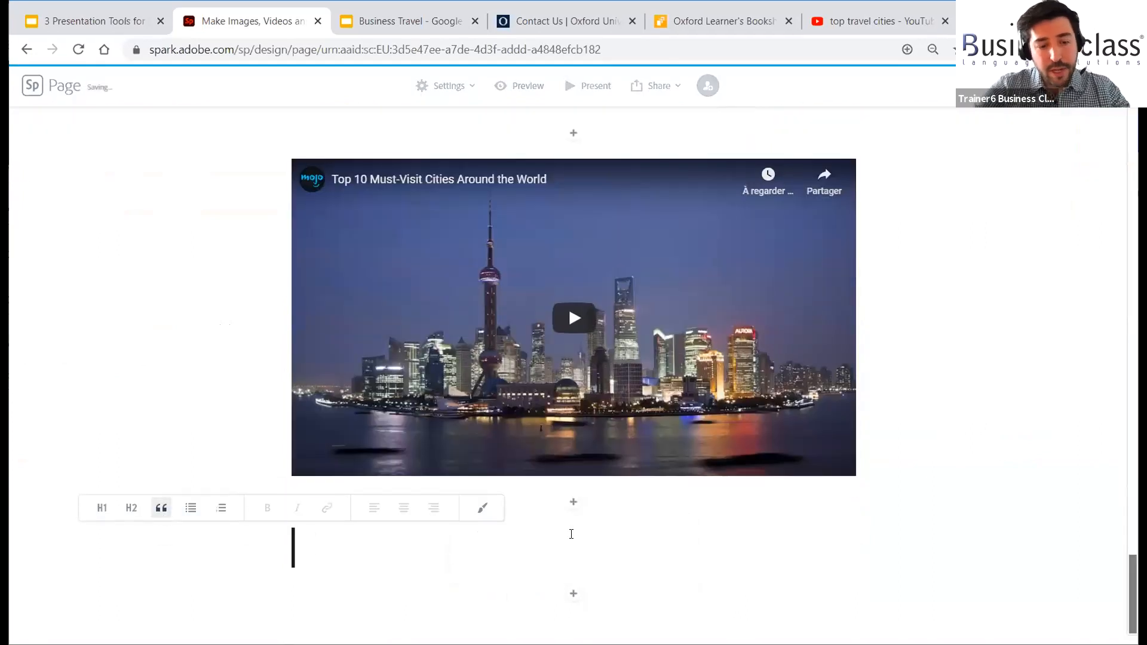
text(Which is your favouri)
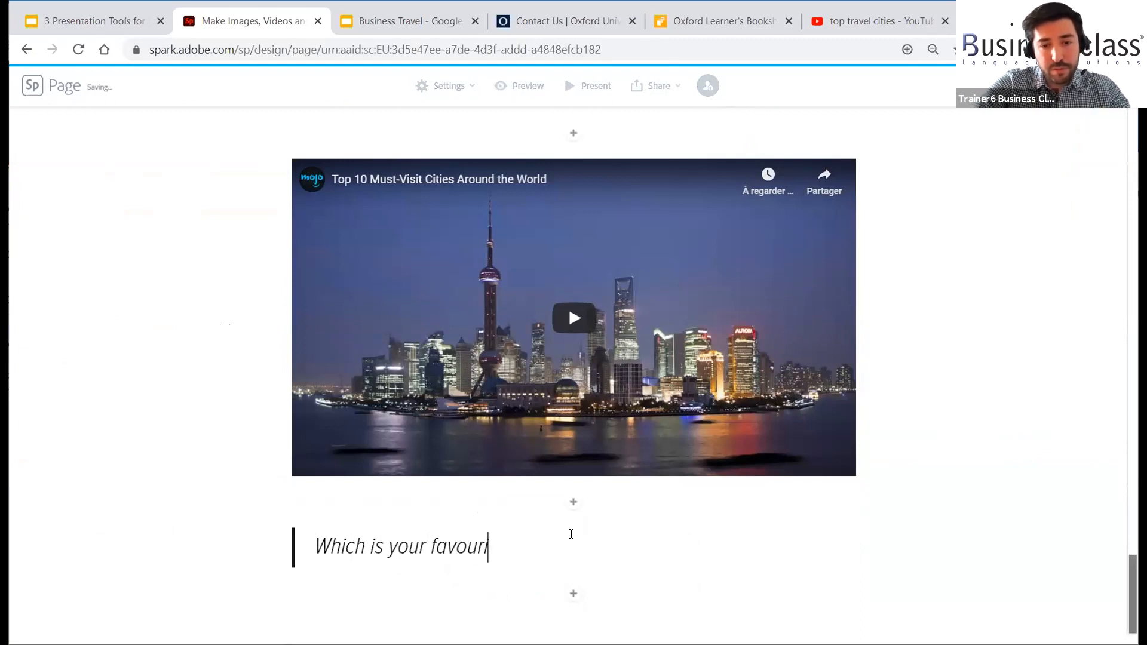
text(te city?)
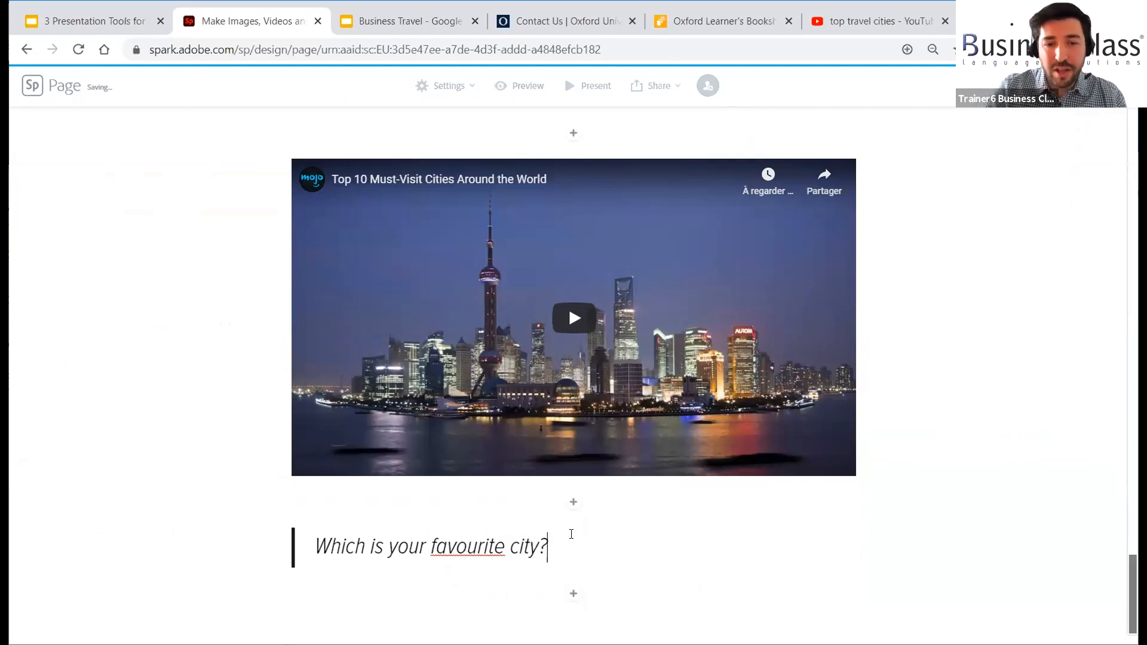
- Replace the word "favourite" in the quote with the spelling suggestion "favorite"
right_click(467, 541)
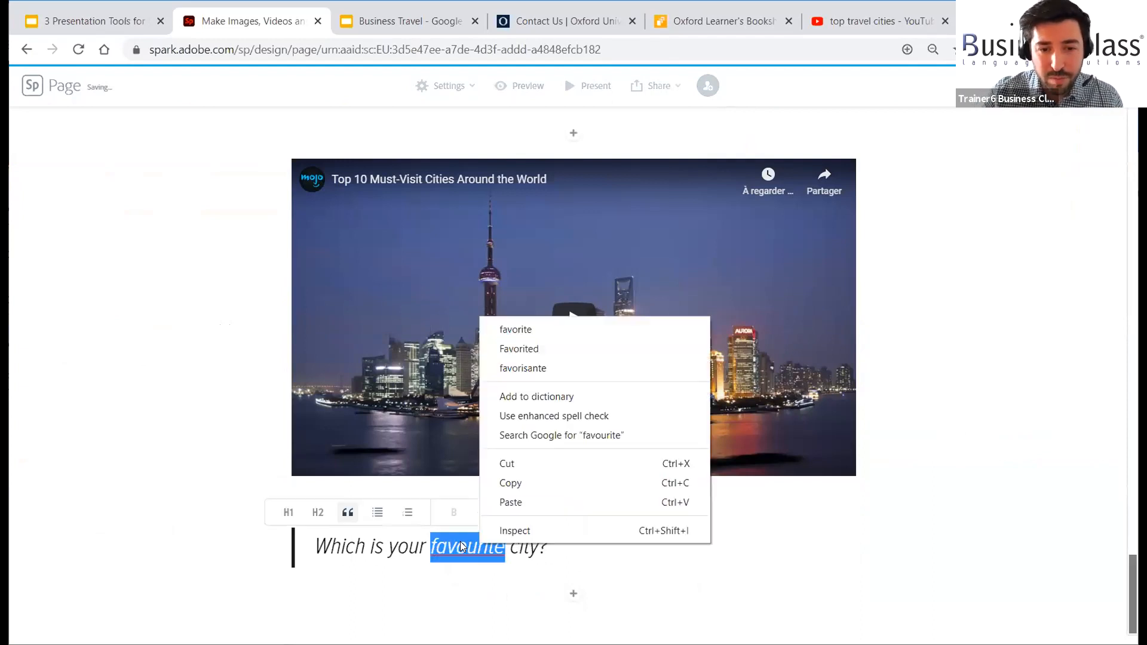
click(509, 332)
key(End)
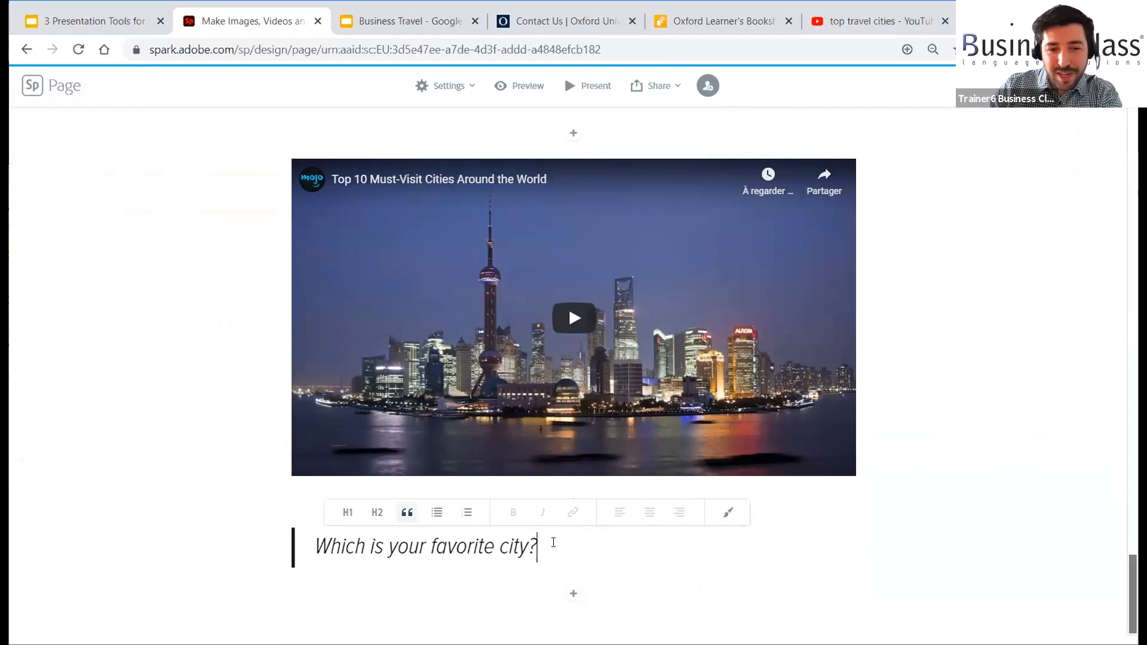
- Add an H1 heading below the city question reading "Create your Dream Business Trip"
key(Return)
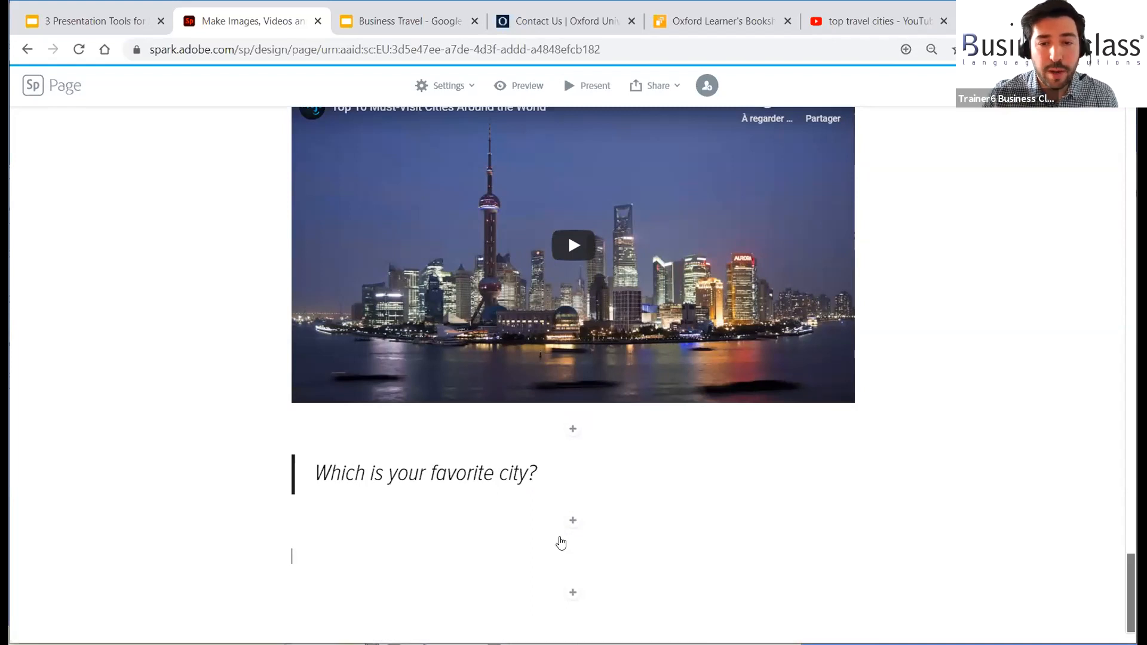
click(570, 595)
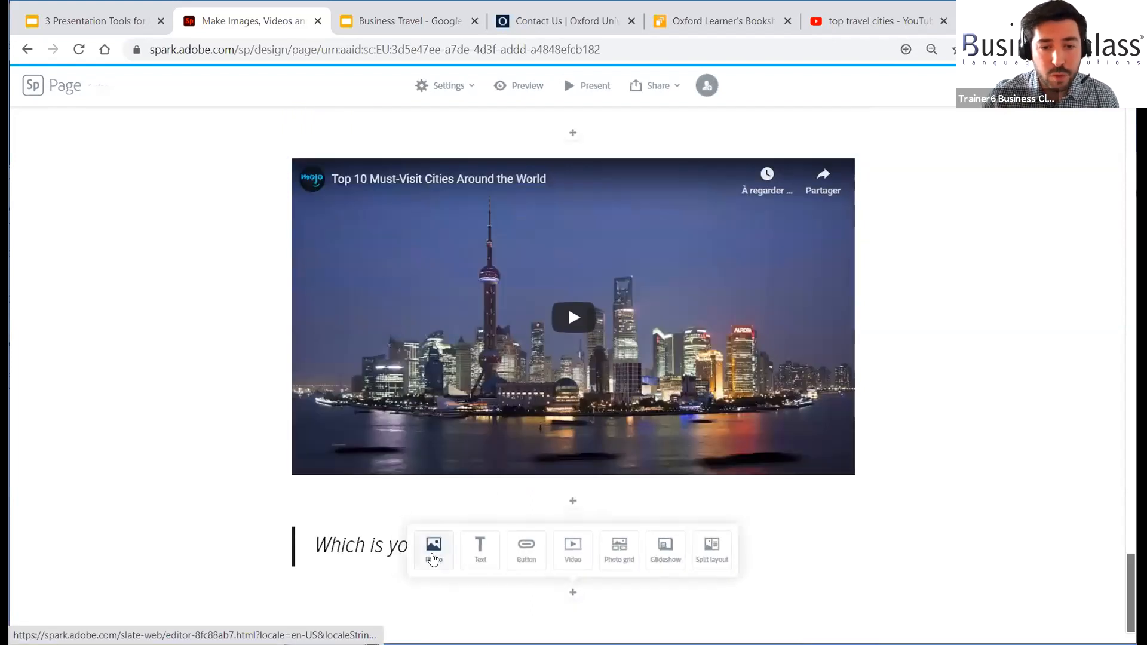
click(481, 548)
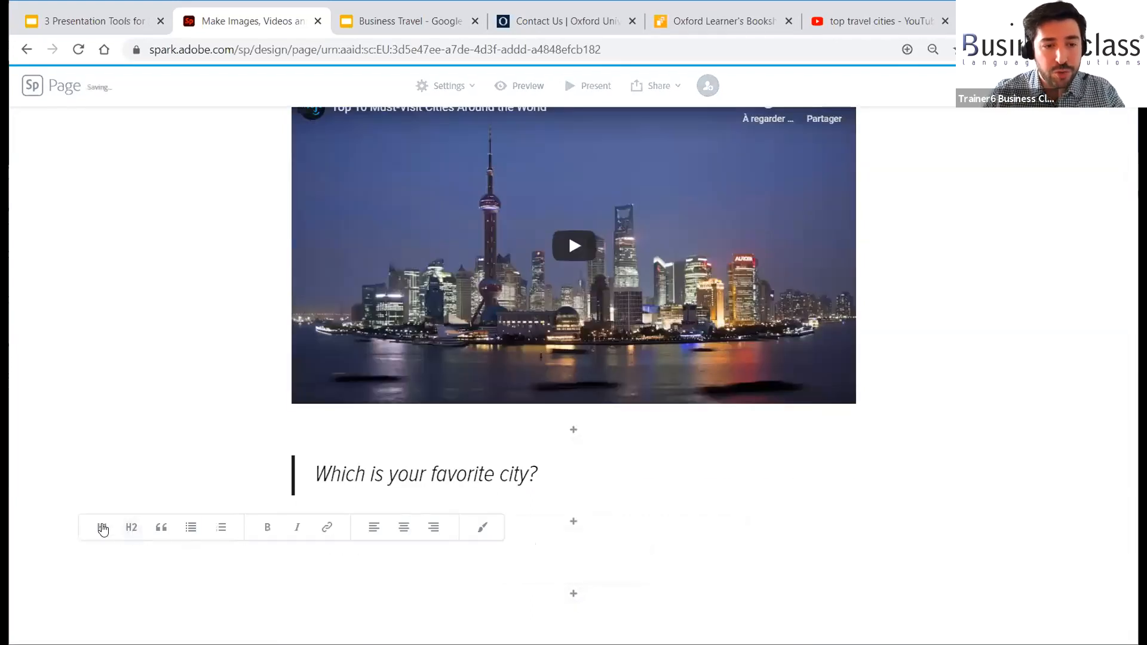
click(102, 527)
text(C)
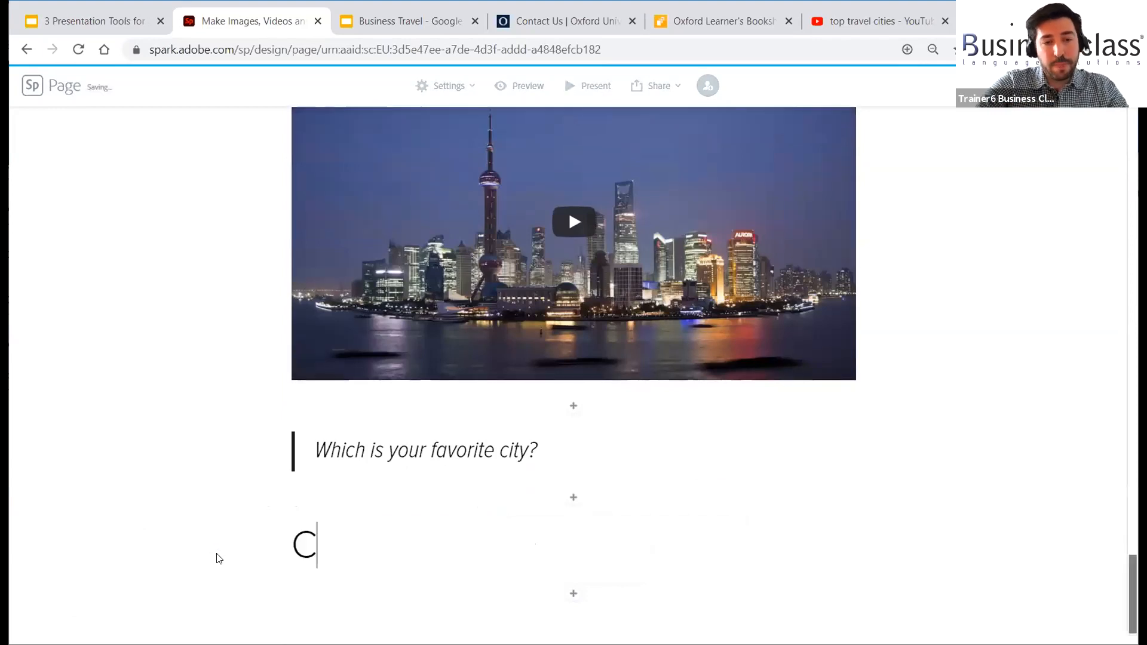
text(reate a)
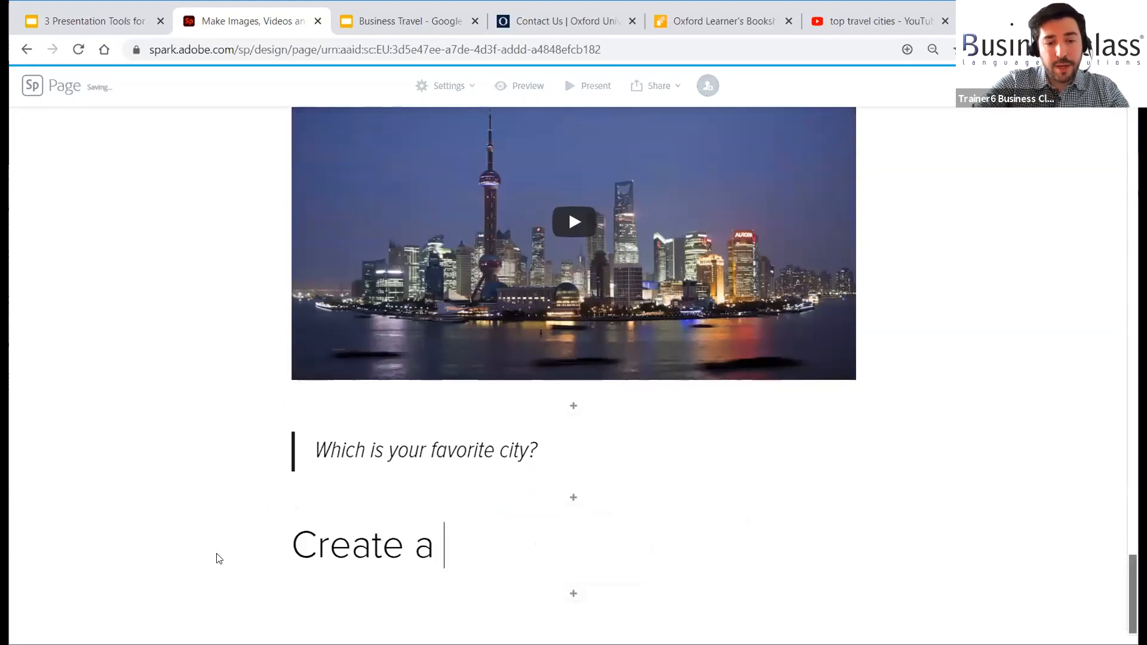
key(BackSpace)
text(your )
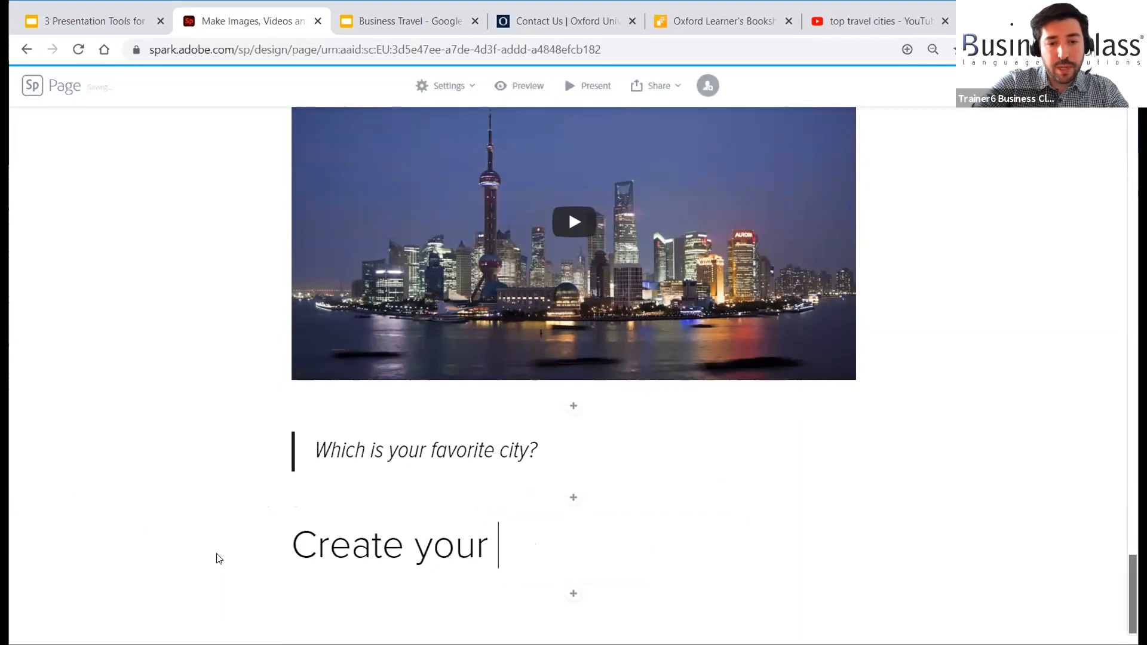
text(Dream Bu)
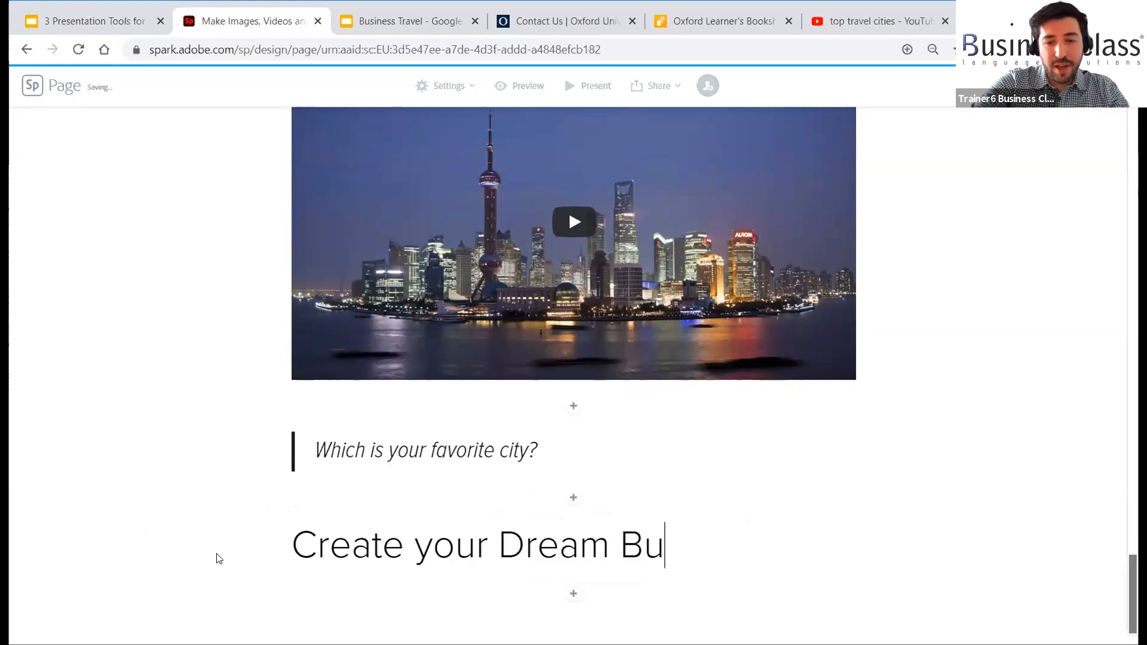
text(siness Trip)
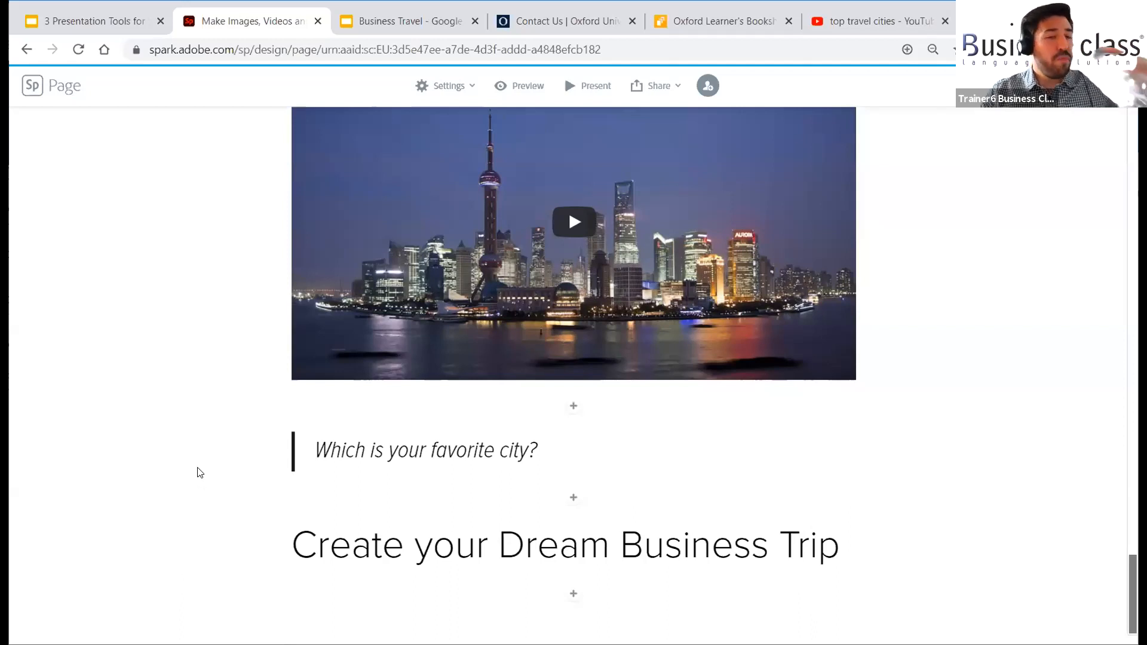
- Publish the Business Travel page by creating a shareable link with the title "Business Travel"
scroll(885, 393, up, 5)
scroll(885, 391, down, 3)
scroll(456, 428, up, 4)
scroll(256, 428, up, 3)
scroll(252, 427, up, 10)
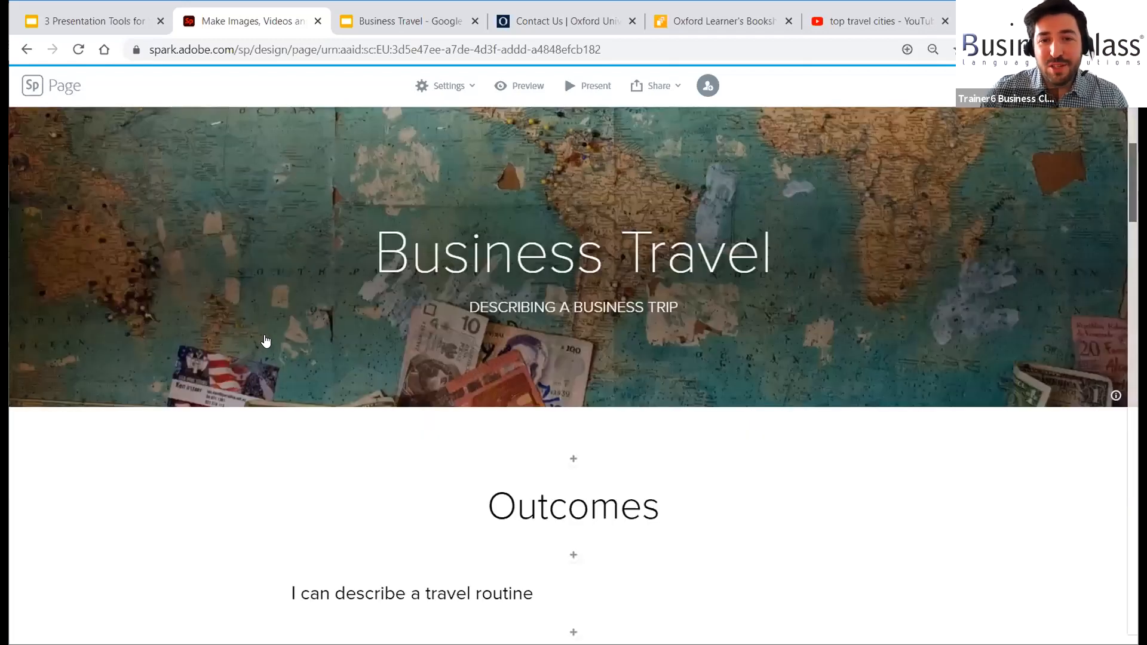
scroll(266, 341, up, 3)
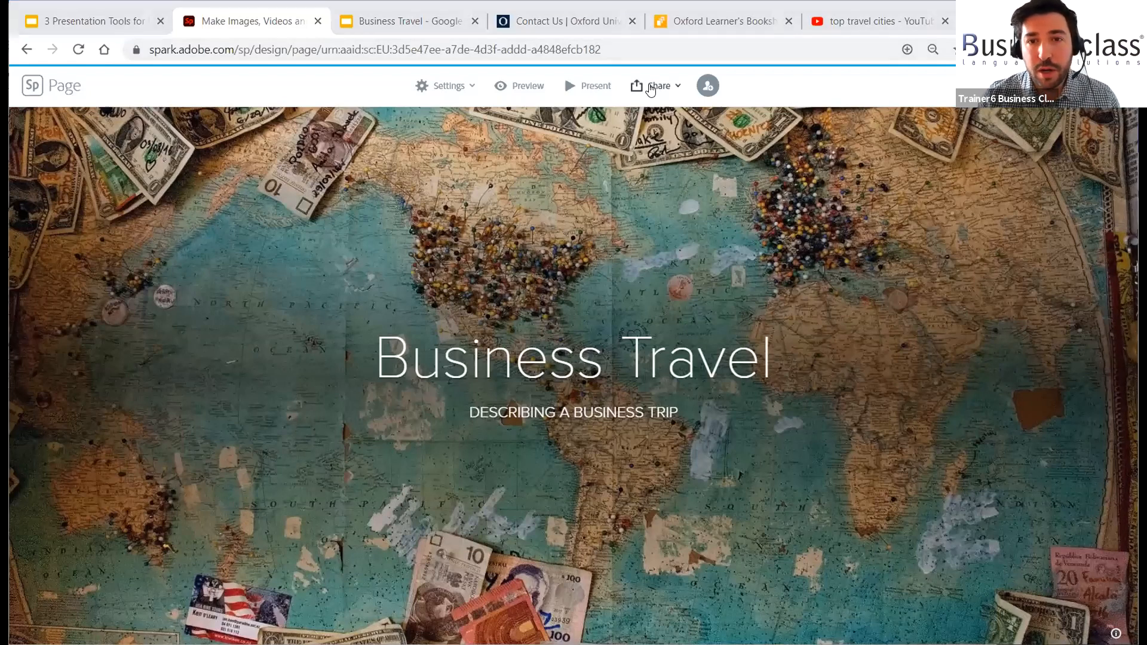
click(644, 87)
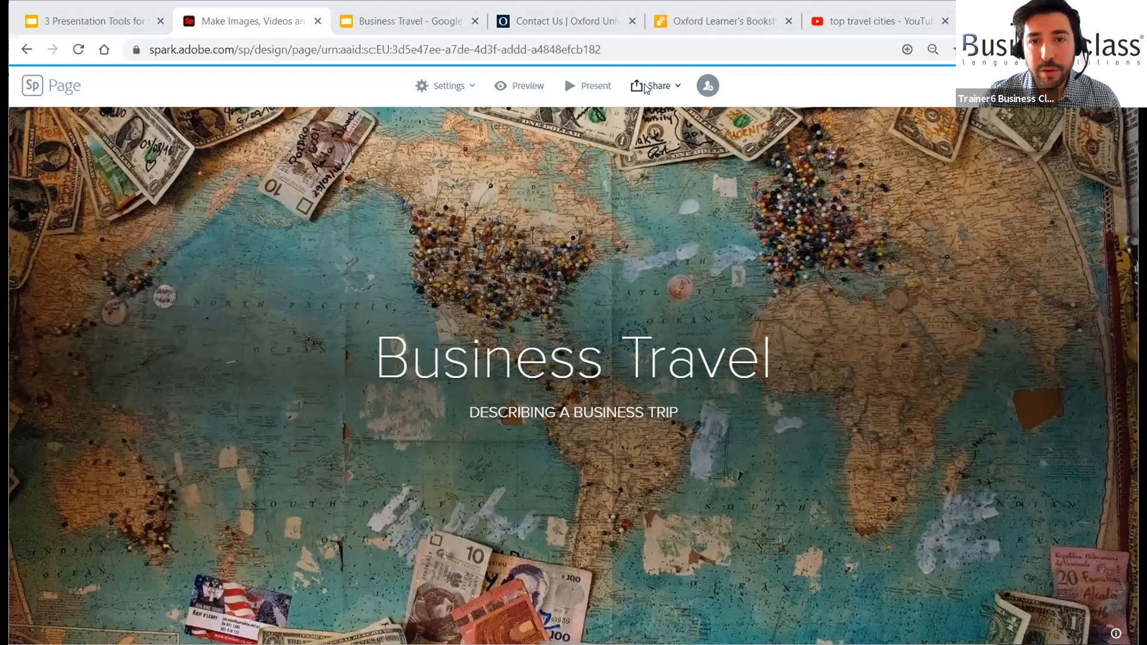
click(649, 120)
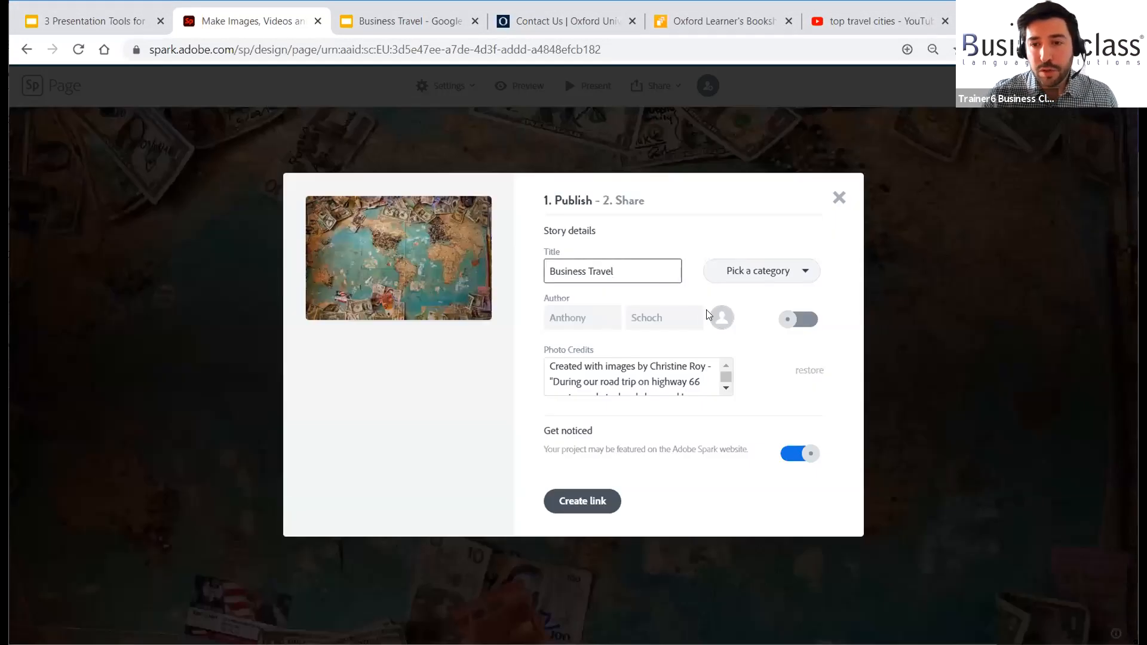
click(596, 502)
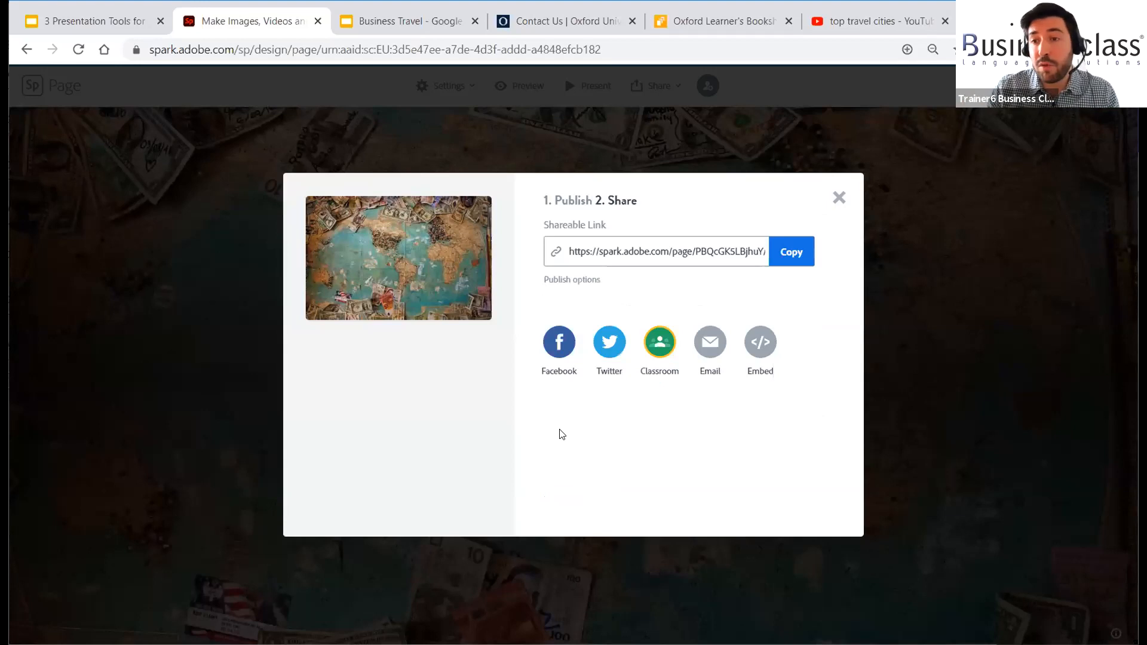
- Copy the published page's shareable link and close the sharing dialog
click(803, 257)
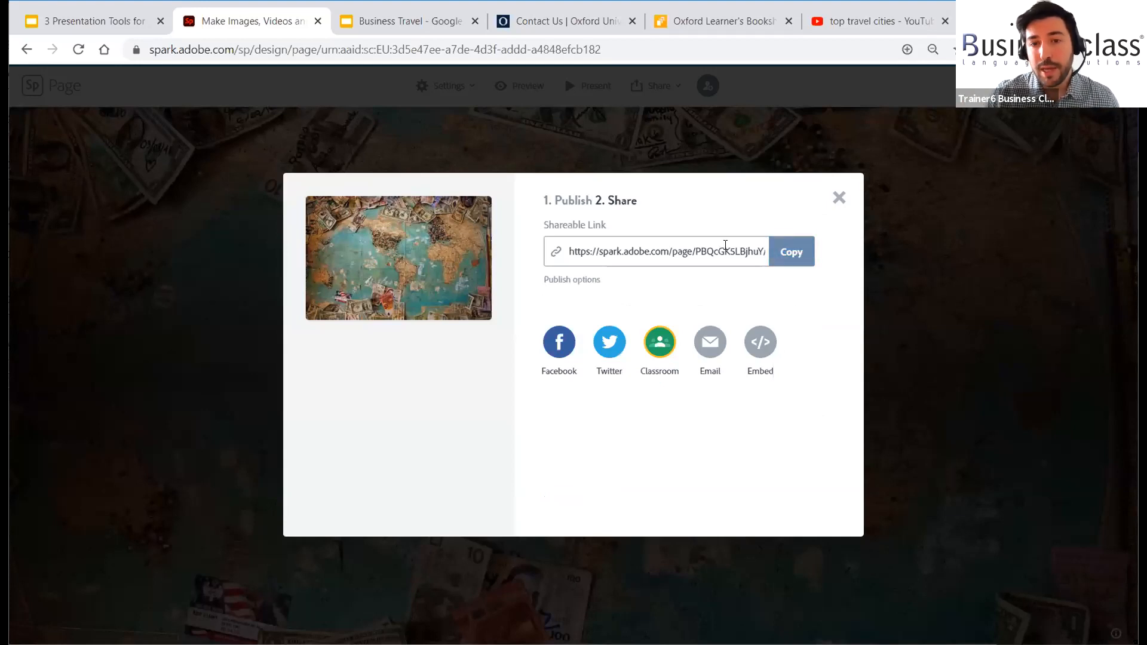
click(686, 249)
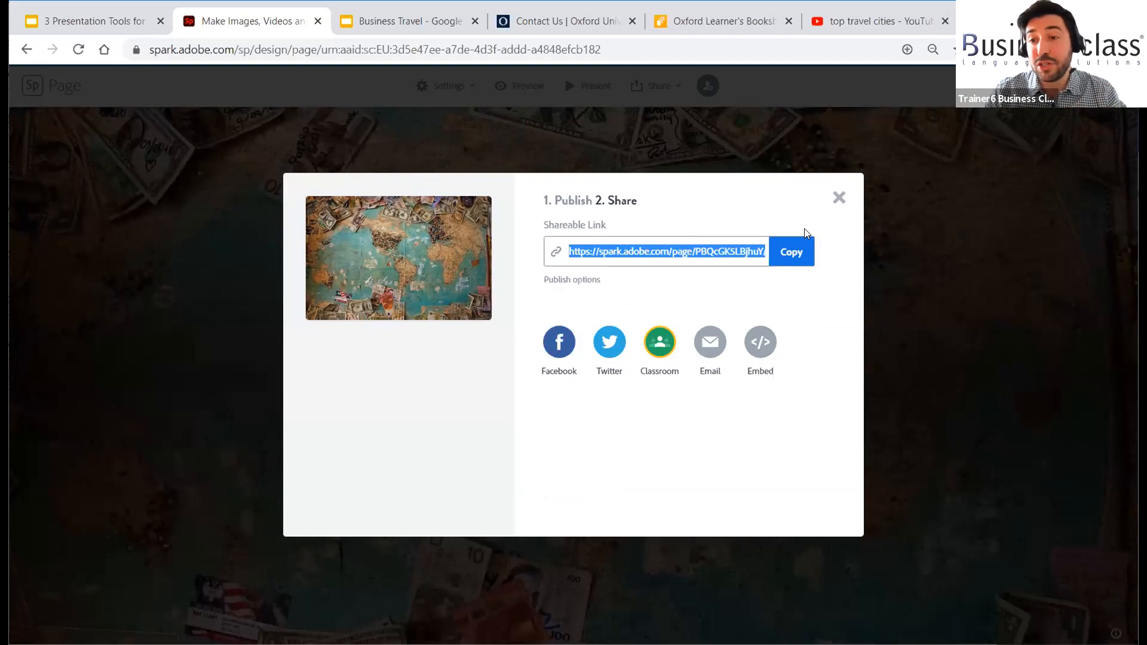
click(784, 252)
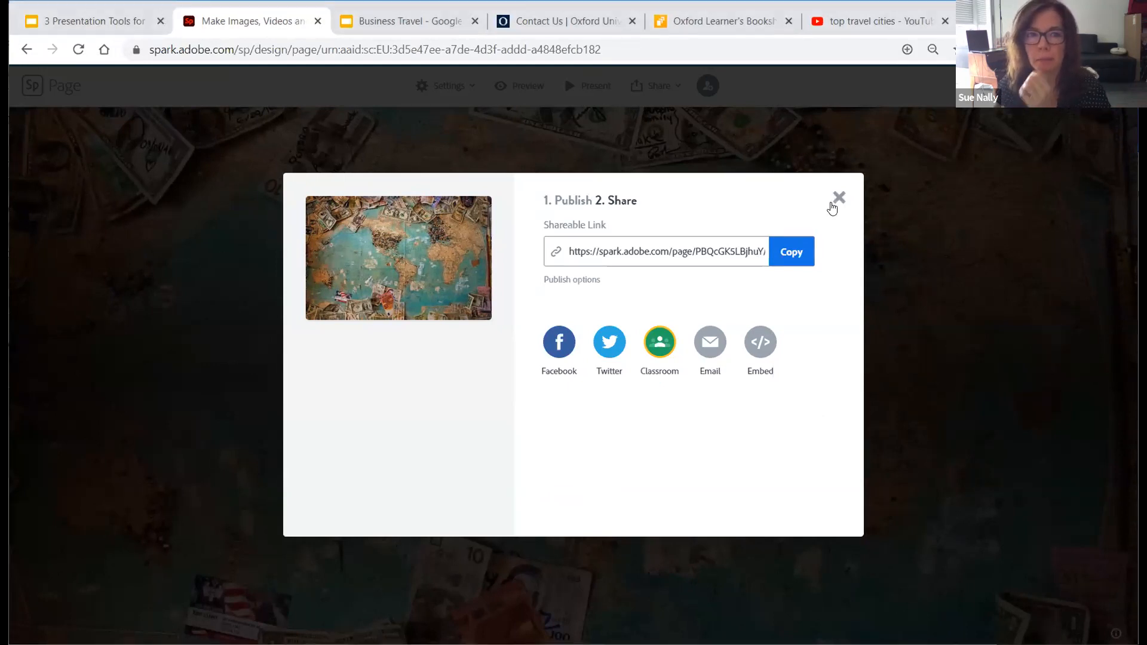
click(836, 201)
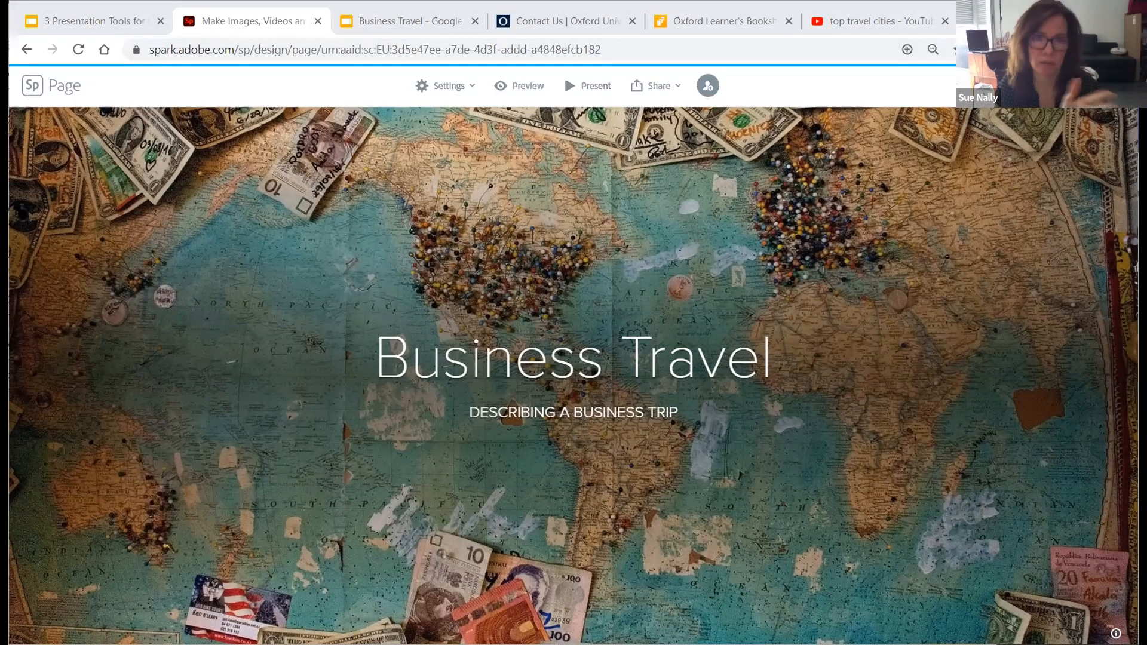
- Open the published page from its copied link in a new browser tab and return to the "3 Presentation Tools" Google Slides presentation
key(ctrl+t)
key(ctrl+v)
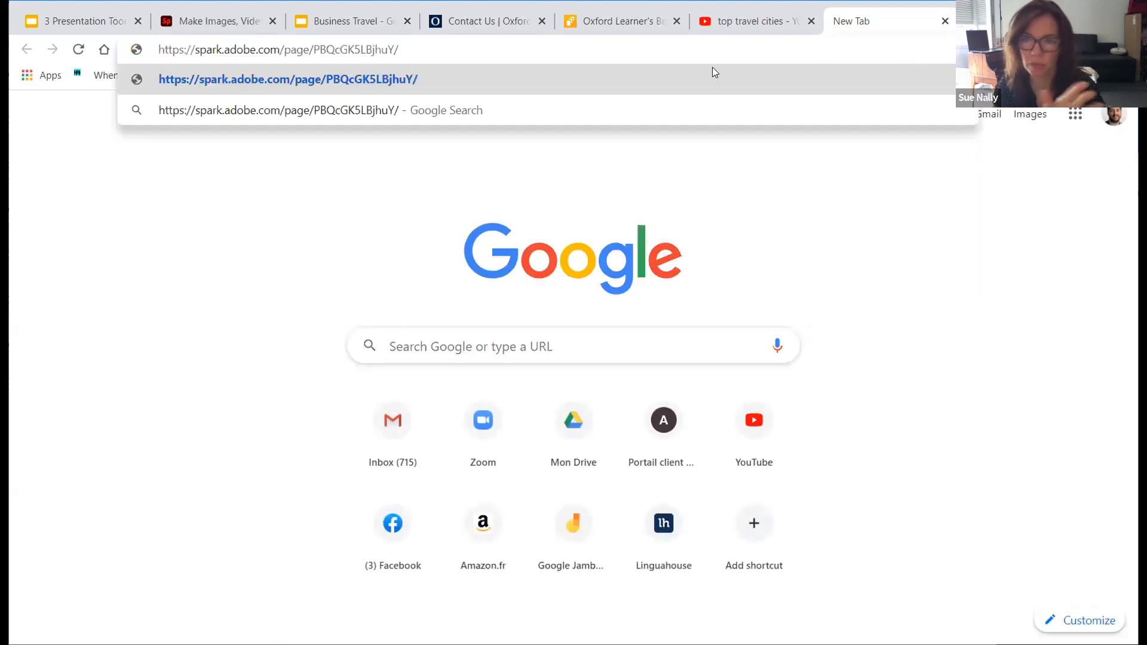
key(Return)
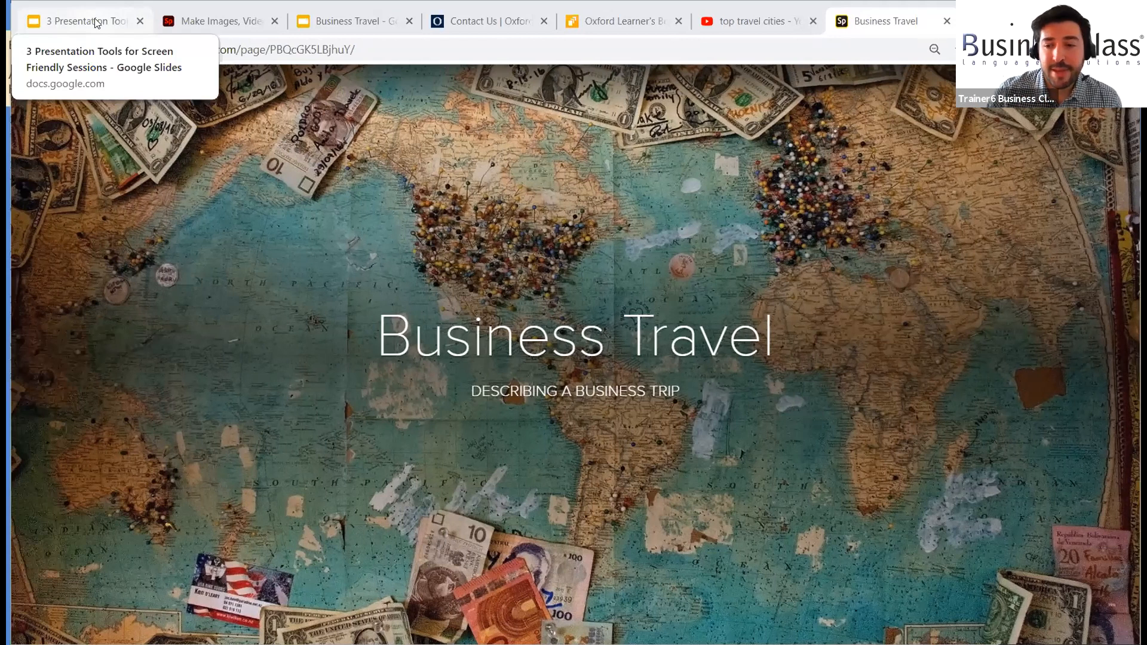
click(95, 22)
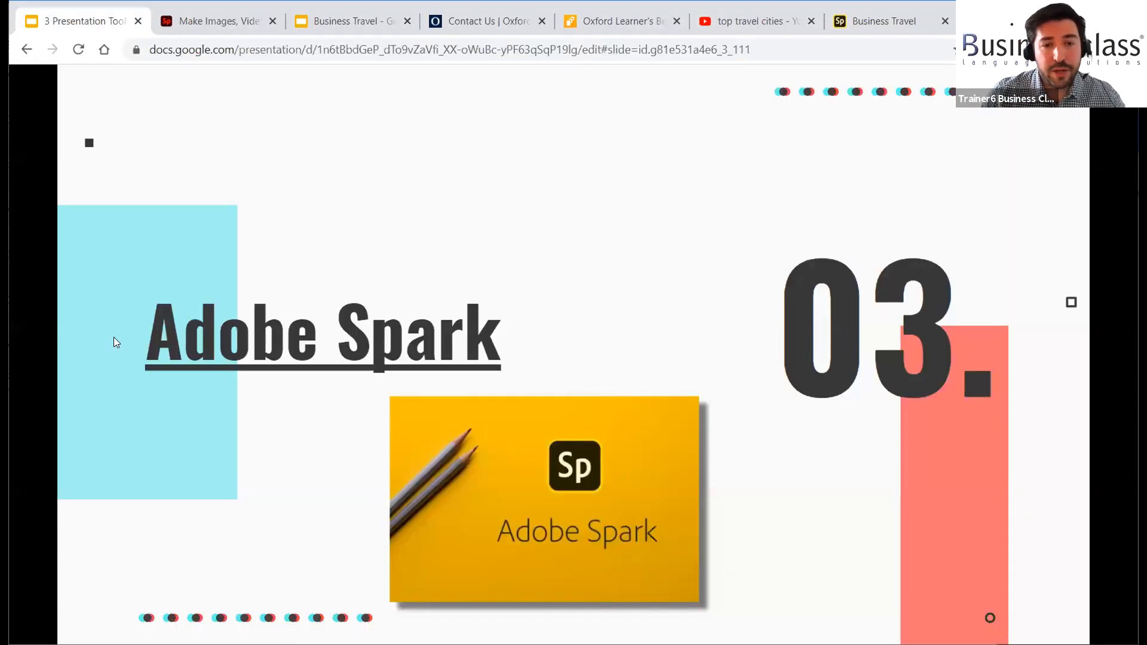